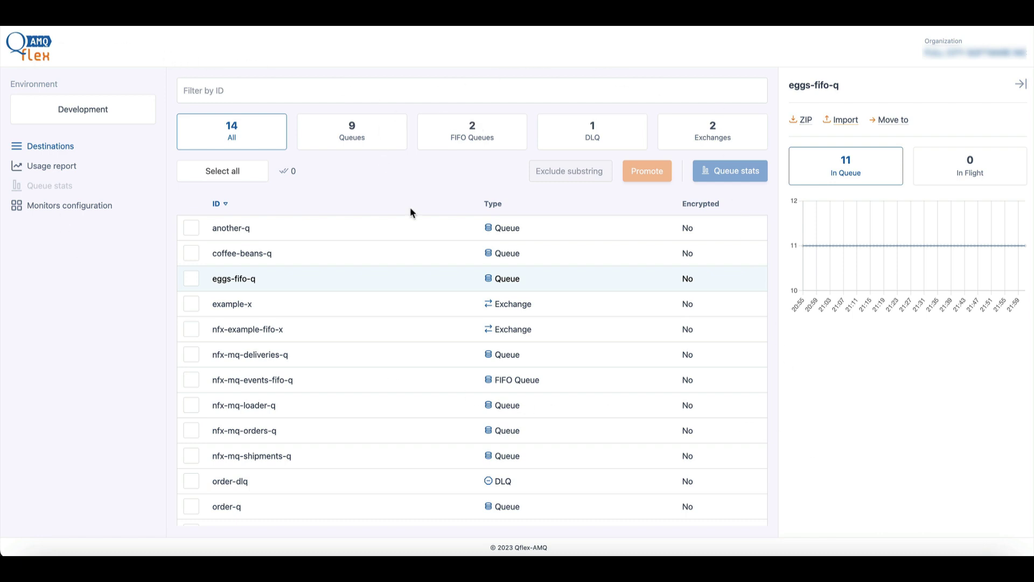
Search the Development destinations for IDs containing "egg" and clear the filter to list all of them again.
{"action": "scroll", "coordinate": [517, 485], "scroll_direction": "down", "scroll_amount": 2}
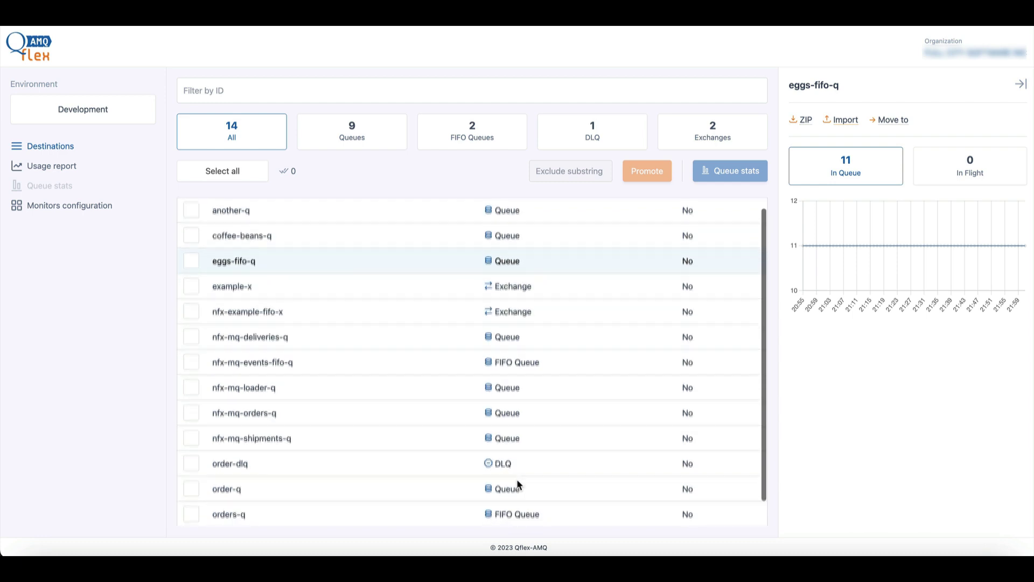
{"action": "scroll", "coordinate": [522, 487], "scroll_direction": "up", "scroll_amount": 1}
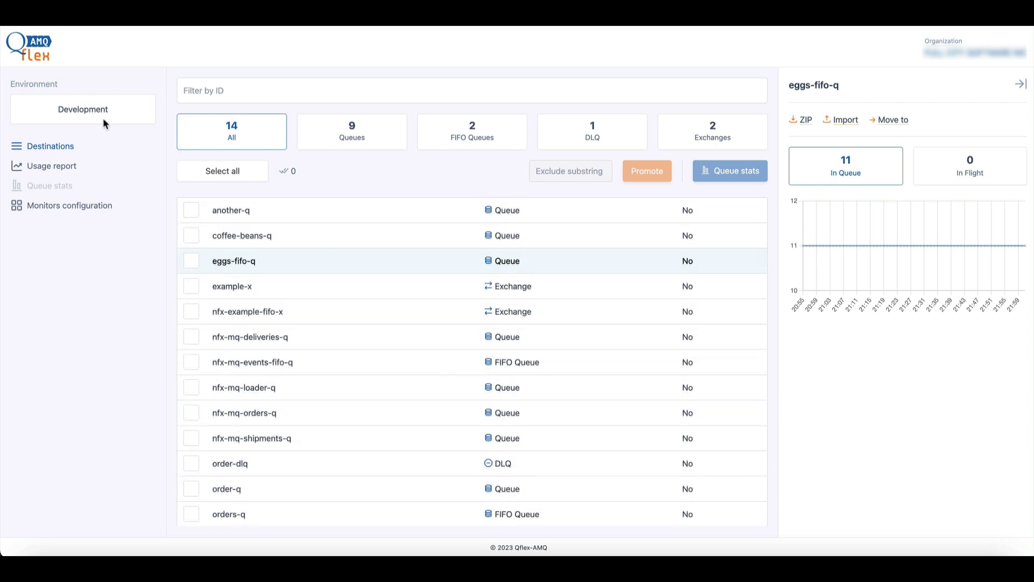
{"action": "scroll", "coordinate": [612, 332], "scroll_direction": "down", "scroll_amount": 1}
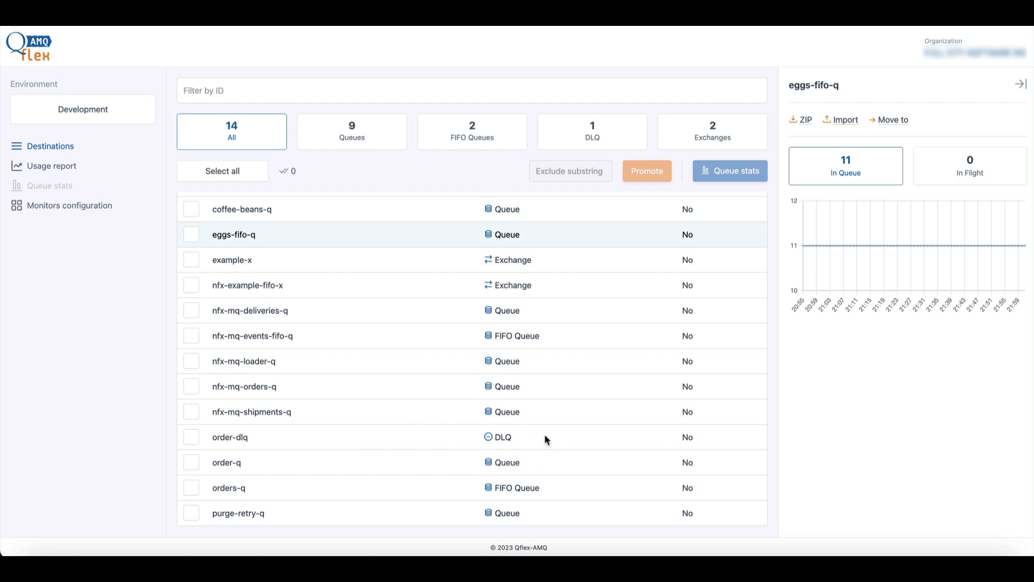
{"action": "left_click", "coordinate": [458, 90]}
{"action": "type", "text": "egg"}
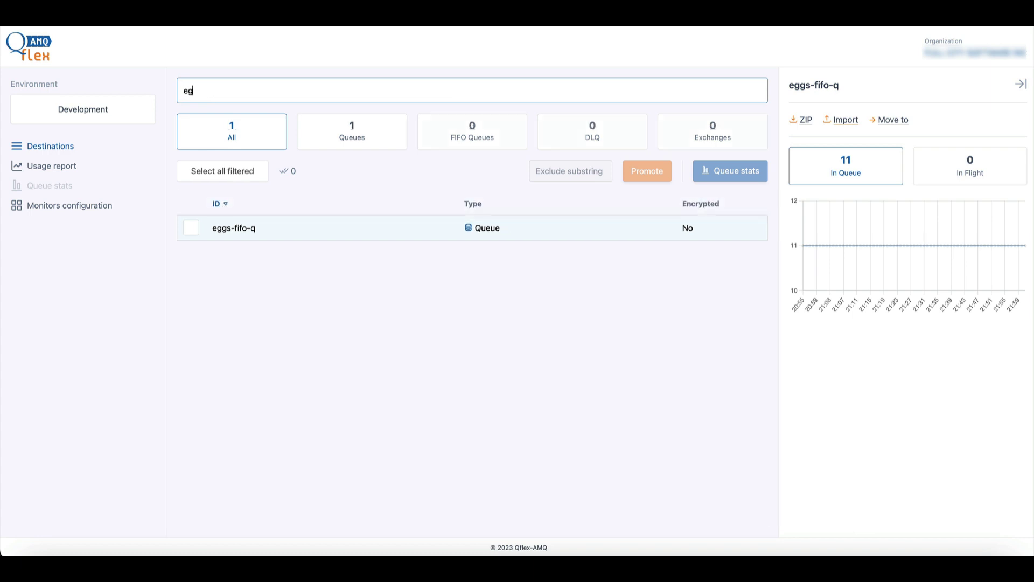
{"action": "key", "text": "BackSpace"}
{"action": "key", "text": "BackSpace"}
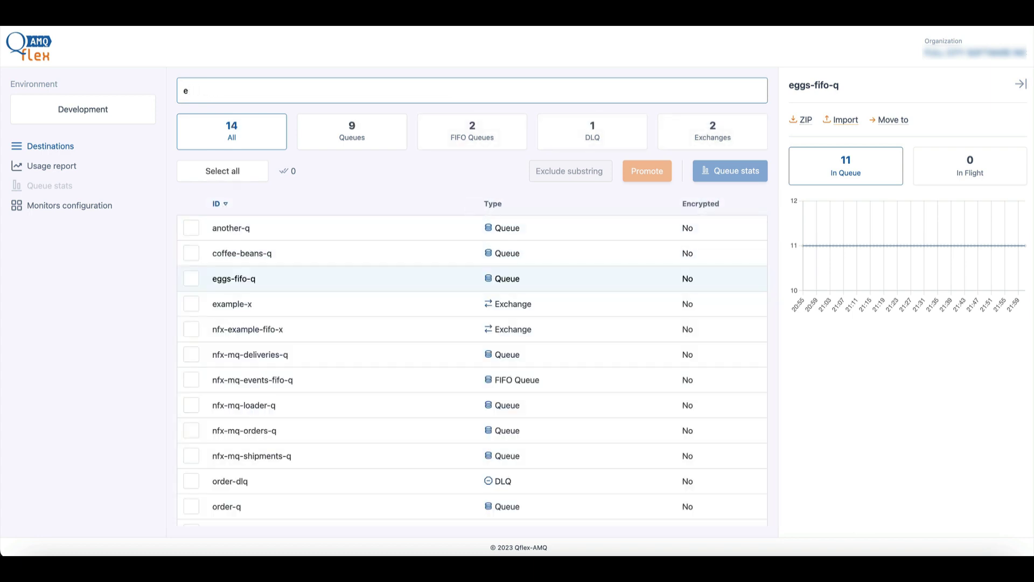
View only the Queues, only the DLQ destinations, and return to the list of all destination types.
{"action": "left_click", "coordinate": [360, 137]}
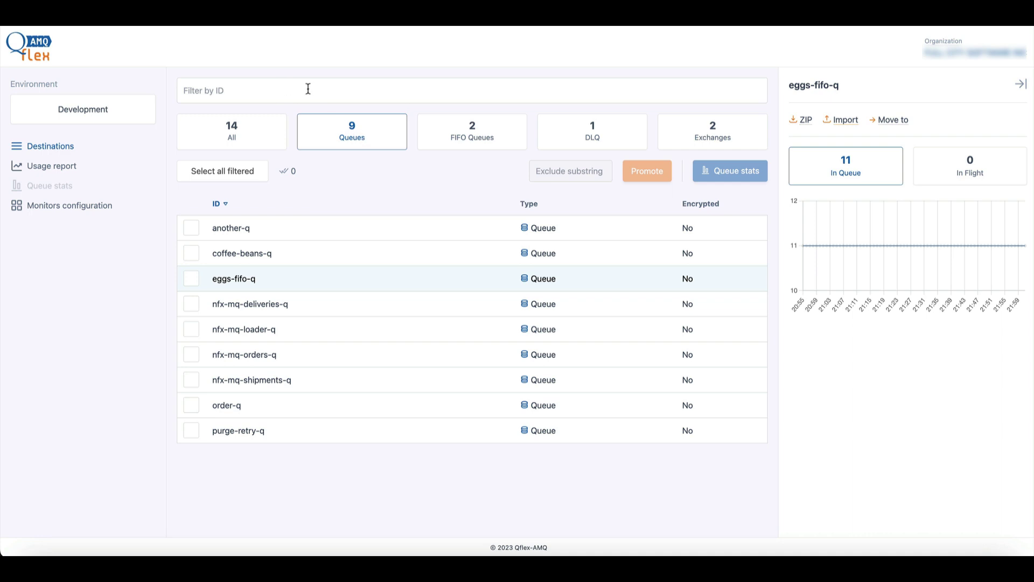
{"action": "left_click", "coordinate": [591, 138]}
{"action": "left_click", "coordinate": [230, 134]}
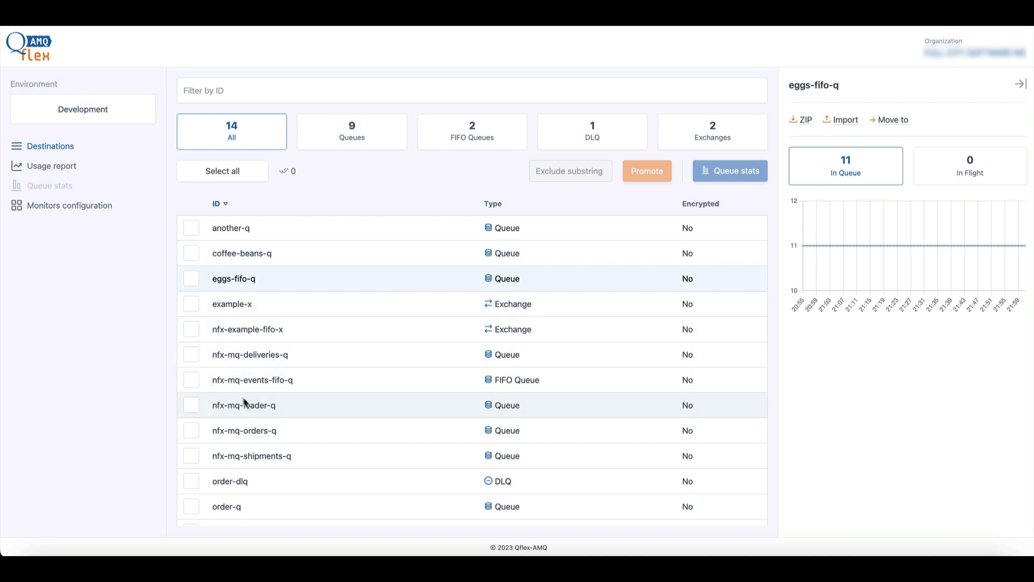
Download the messages of the nfx-mq-loader-q queue as a ZIP file and dismiss the download notice.
{"action": "left_click", "coordinate": [323, 405]}
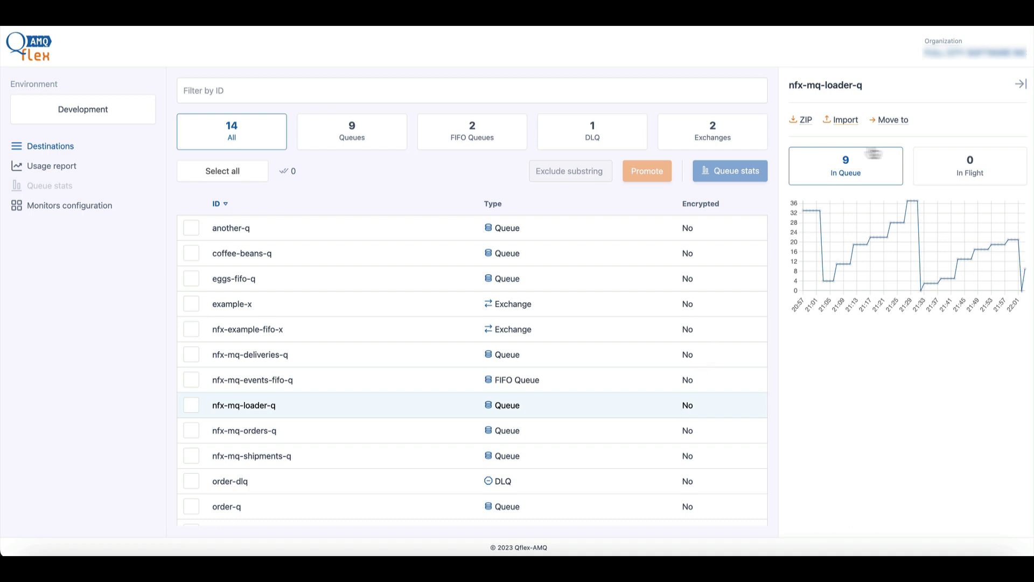
{"action": "left_click", "coordinate": [804, 120]}
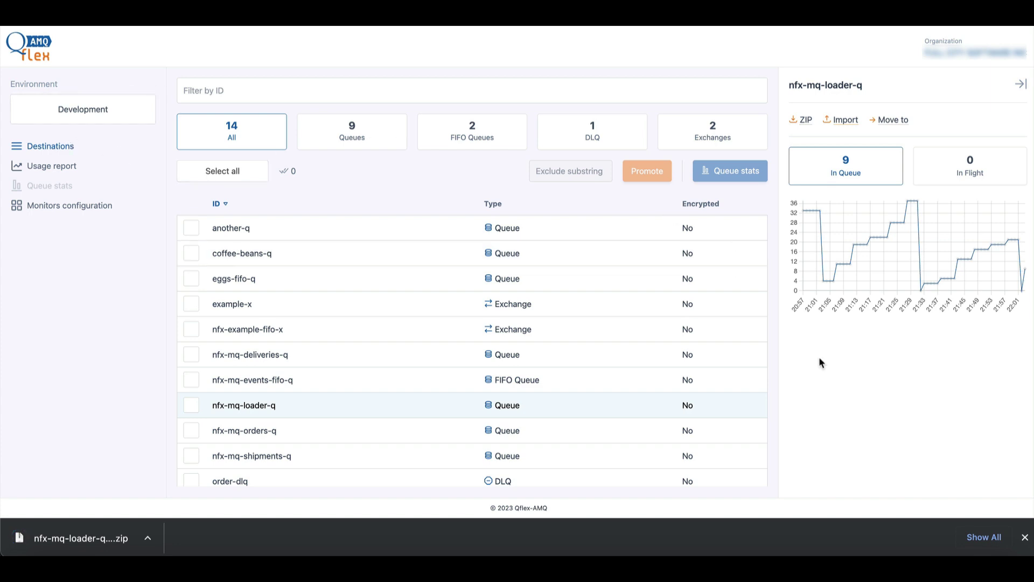
{"action": "left_click", "coordinate": [1025, 537]}
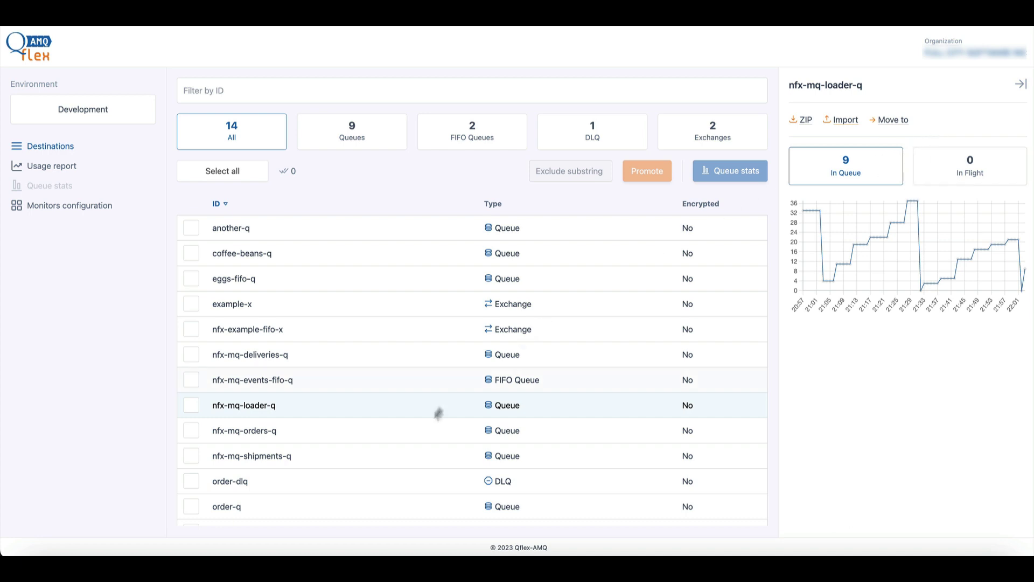
Check the eggs-fifo-q queue's details, and move the messages from nfx-mq-loader-q to eggs-fifo-q, confirming the operation.
{"action": "left_click", "coordinate": [343, 404]}
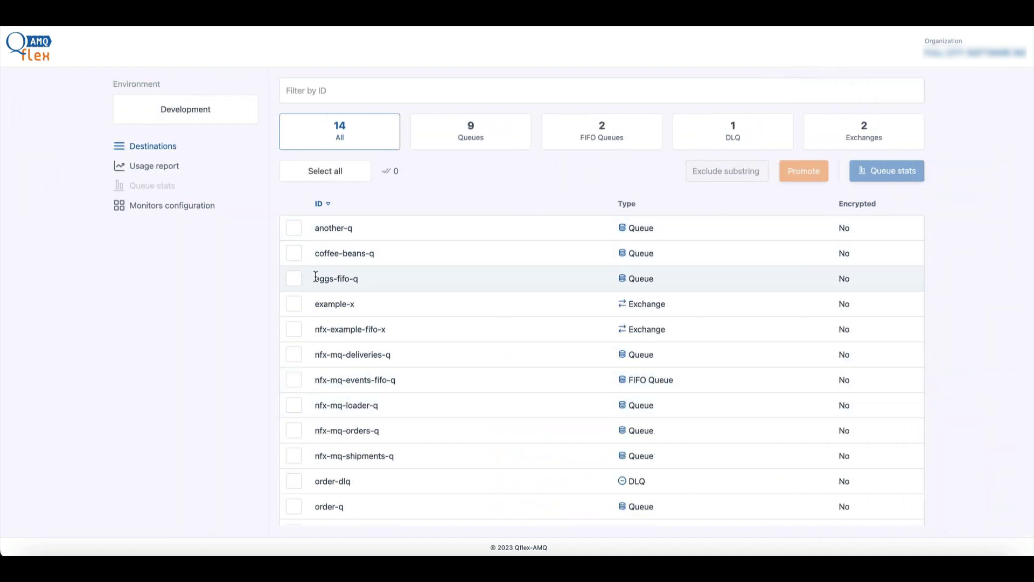
{"action": "left_click", "coordinate": [392, 276]}
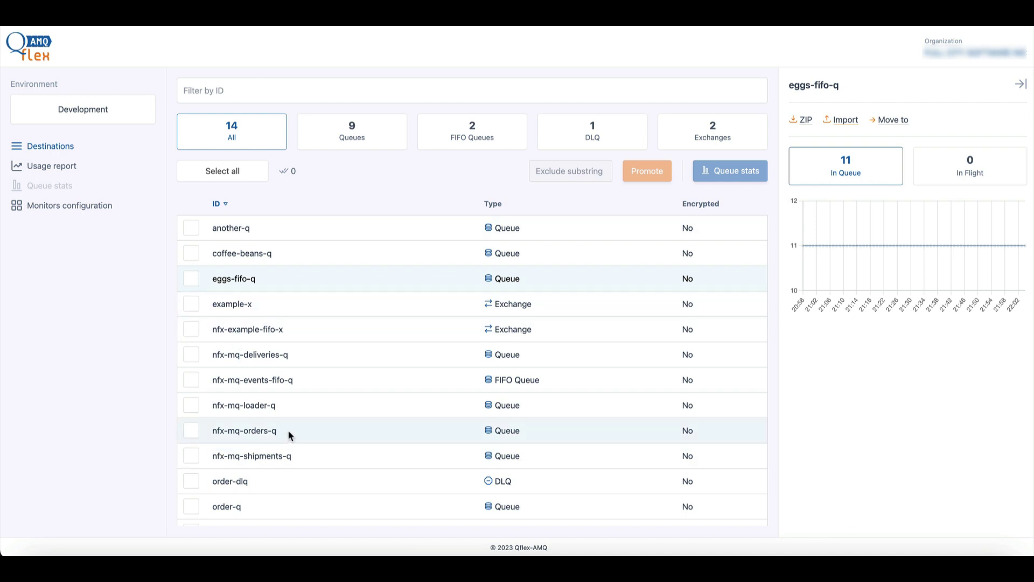
{"action": "left_click", "coordinate": [302, 413]}
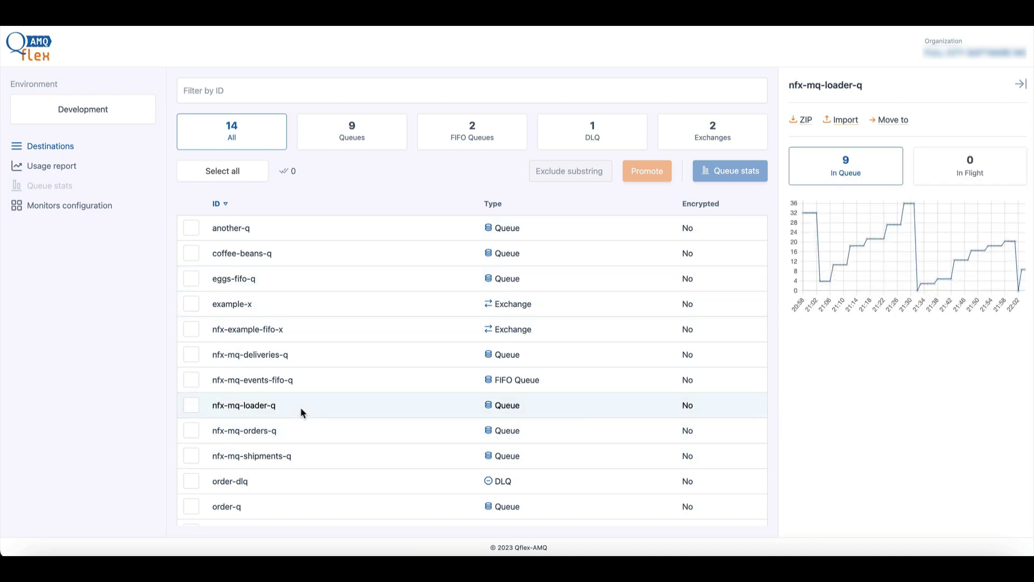
{"action": "left_click", "coordinate": [892, 124]}
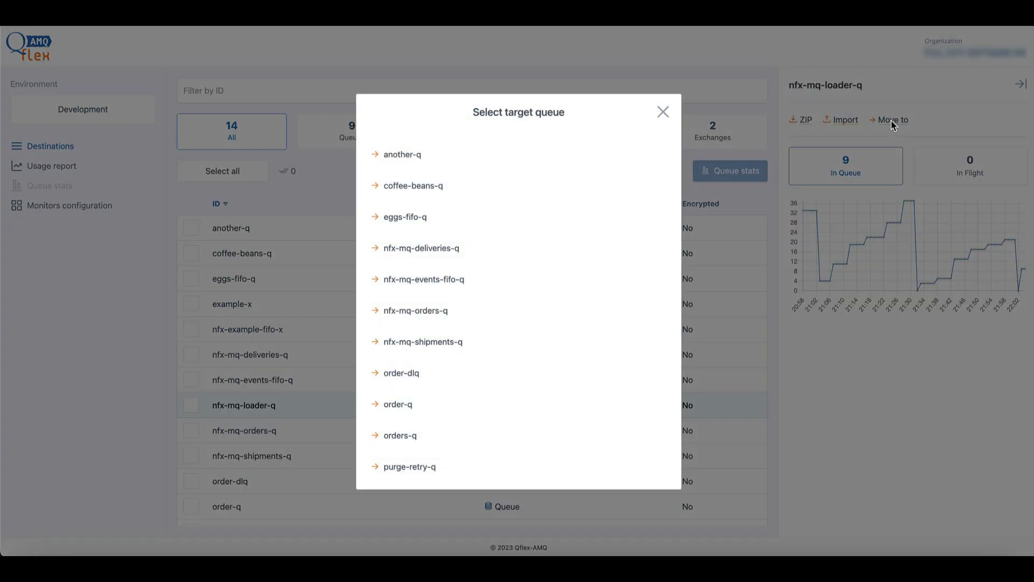
{"action": "left_click", "coordinate": [402, 218]}
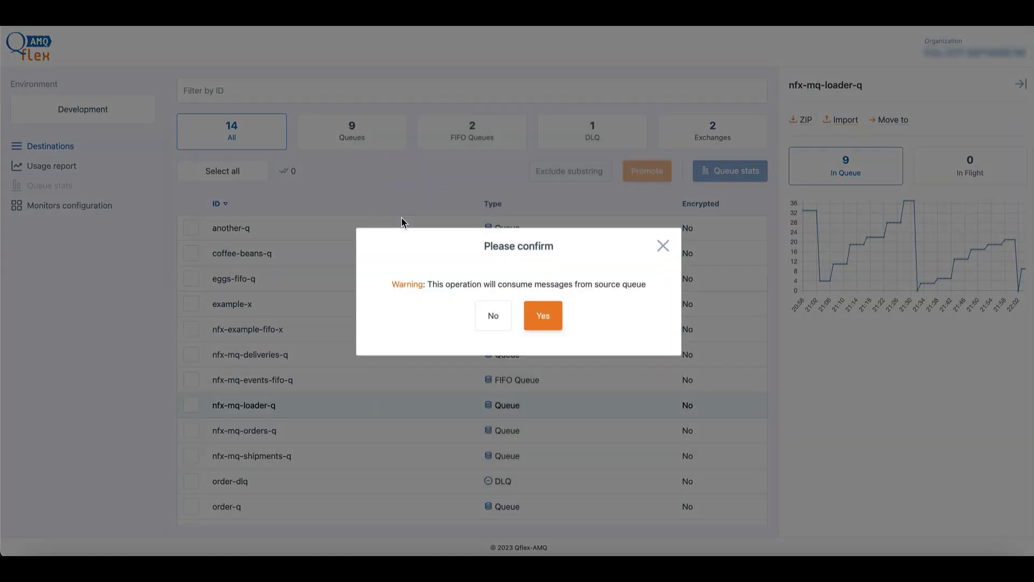
{"action": "left_click", "coordinate": [538, 319]}
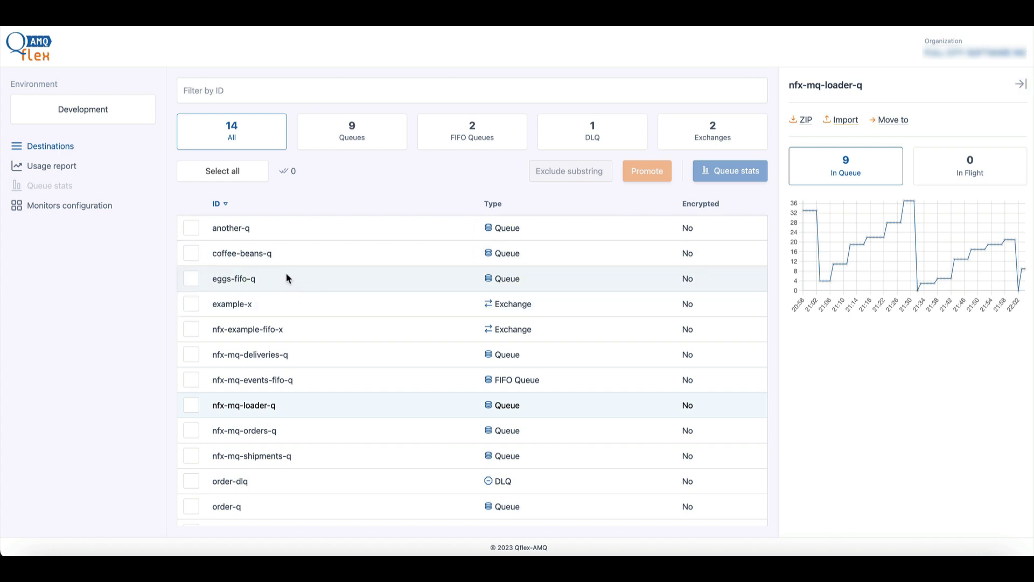
Examine the in-queue message counts of eggs-fifo-q and nfx-mq-loader-q.
{"action": "left_click", "coordinate": [280, 299]}
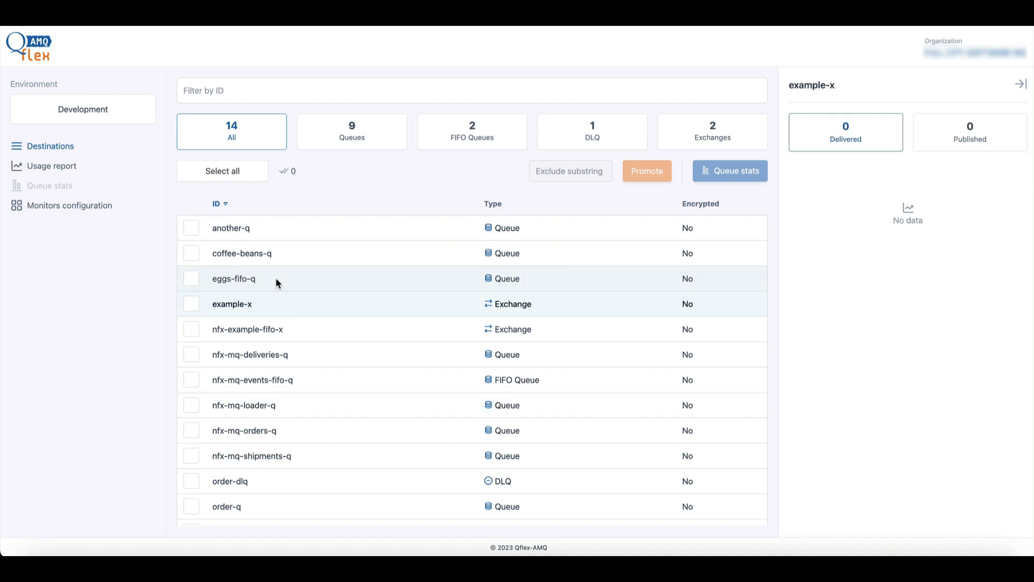
{"action": "left_click", "coordinate": [275, 279]}
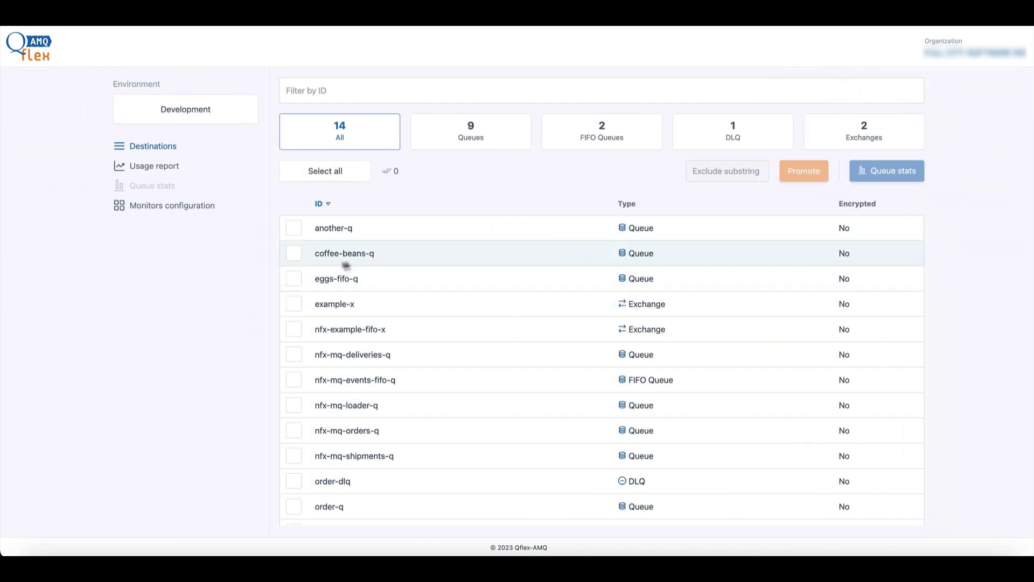
{"action": "left_click", "coordinate": [345, 262]}
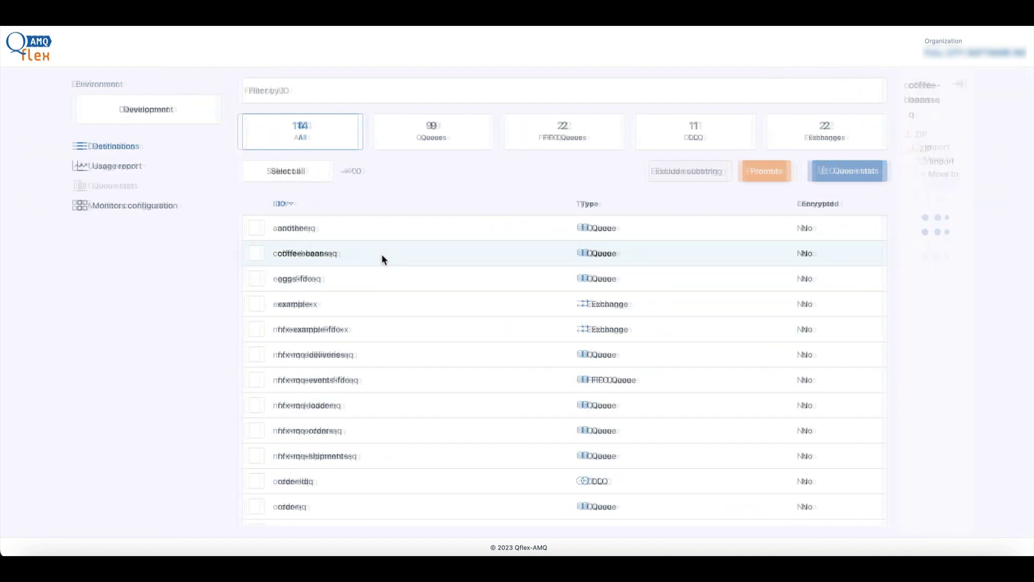
{"action": "left_click", "coordinate": [332, 280]}
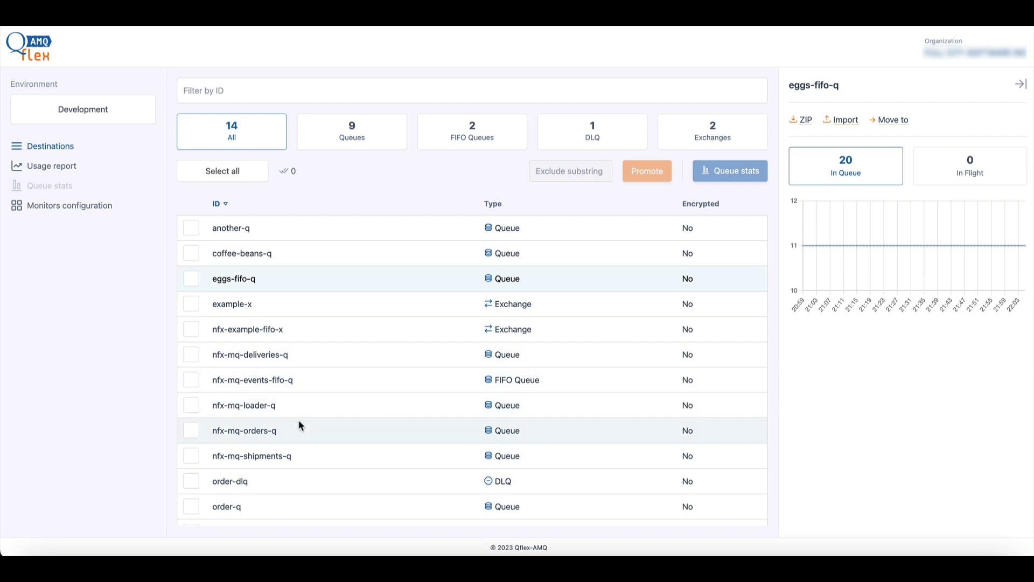
{"action": "left_click", "coordinate": [302, 404]}
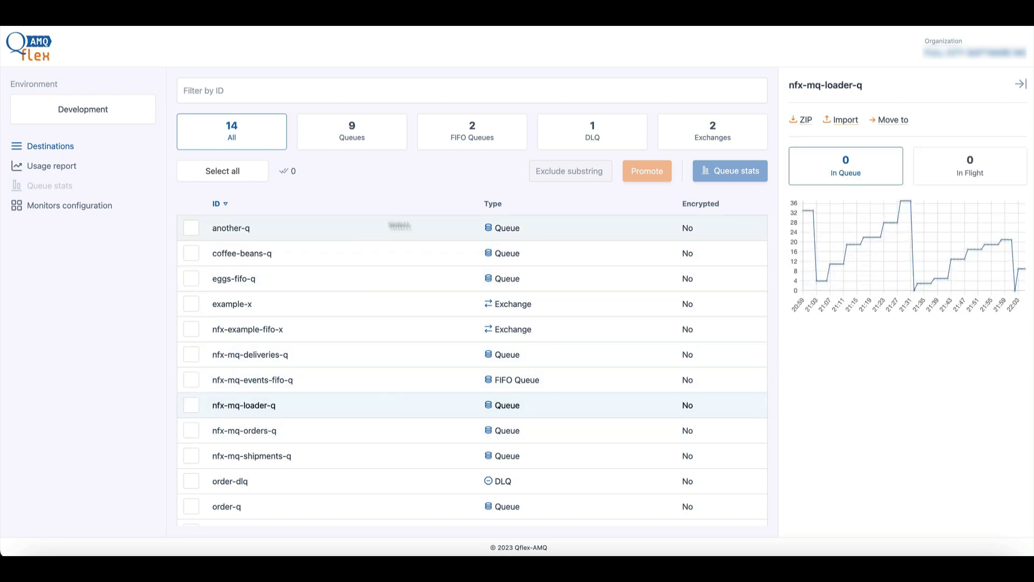
Switch to the Design environment to view its destinations and return to the Development environment.
{"action": "scroll", "coordinate": [391, 402], "scroll_direction": "down", "scroll_amount": 2}
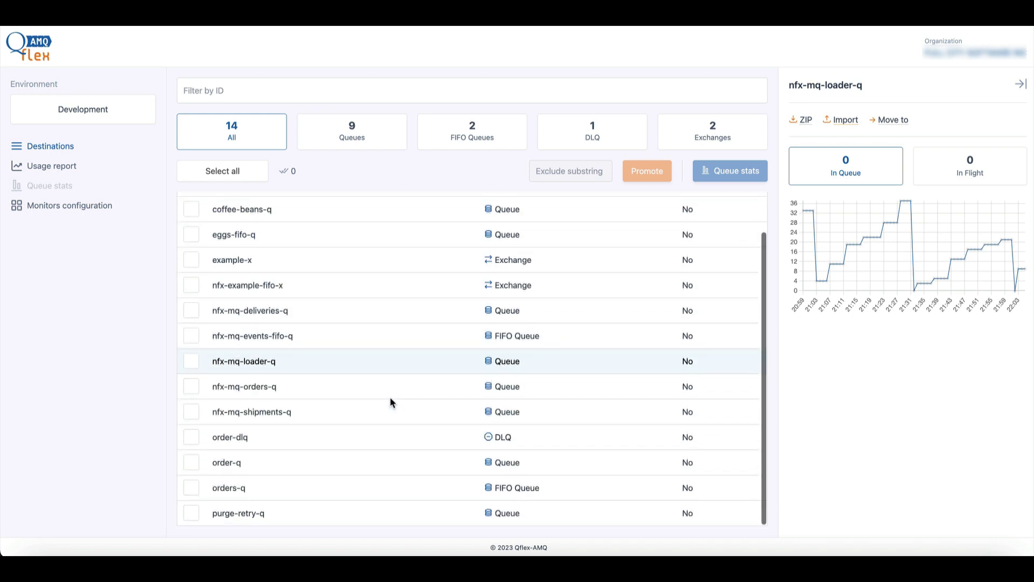
{"action": "scroll", "coordinate": [391, 402], "scroll_direction": "up", "scroll_amount": 2}
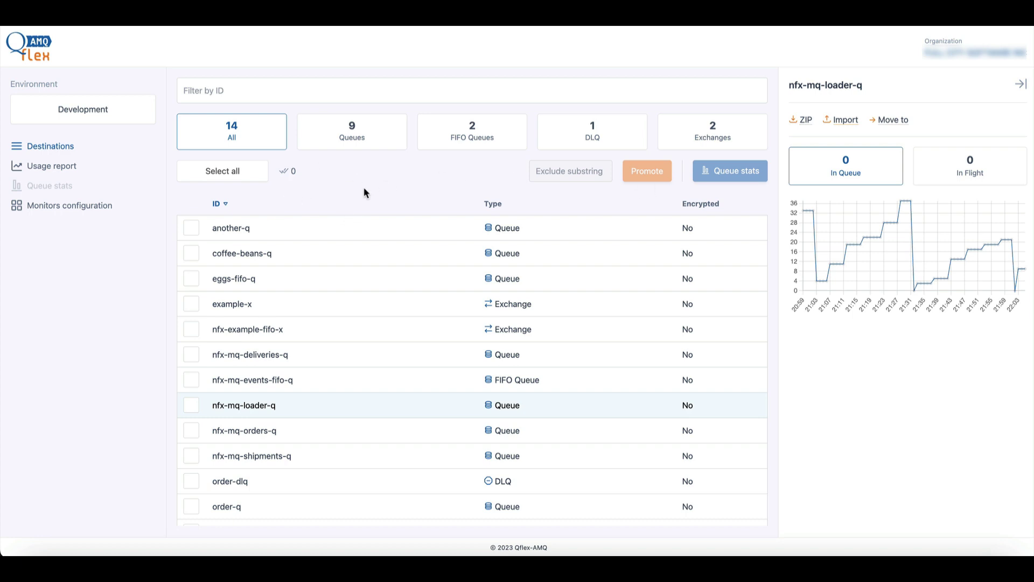
{"action": "left_click", "coordinate": [110, 120]}
{"action": "left_click", "coordinate": [403, 246]}
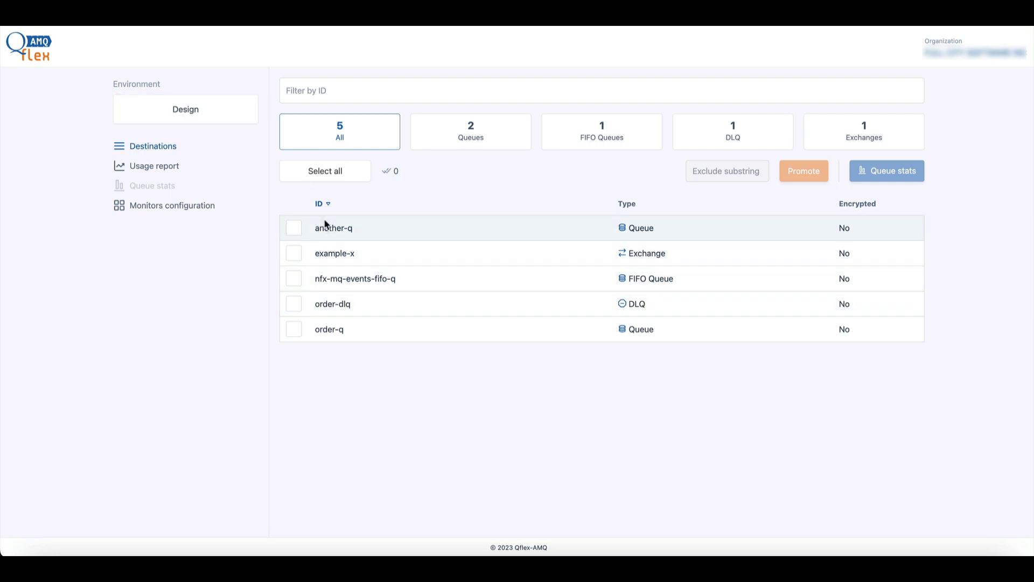
{"action": "left_click", "coordinate": [180, 108]}
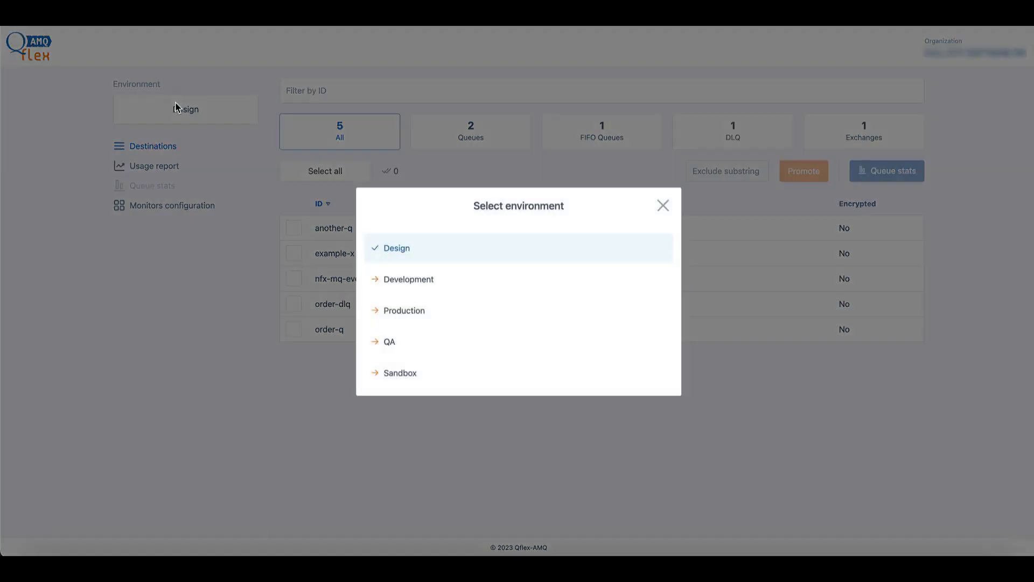
{"action": "left_click", "coordinate": [407, 286]}
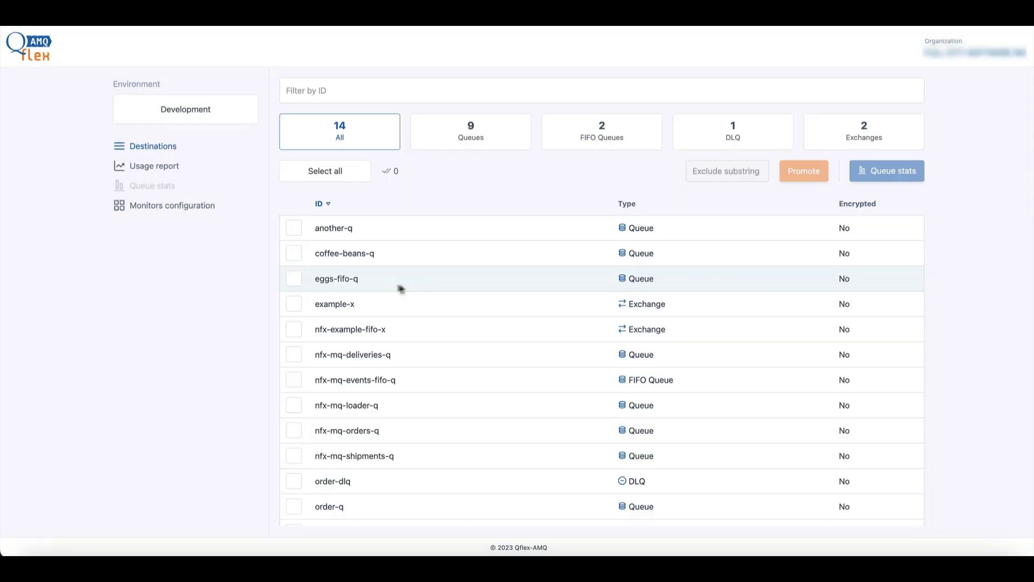
Promote the eggs-fifo-q queue to the Design environment, confirm it, and deselect the queue.
{"action": "left_click", "coordinate": [294, 281]}
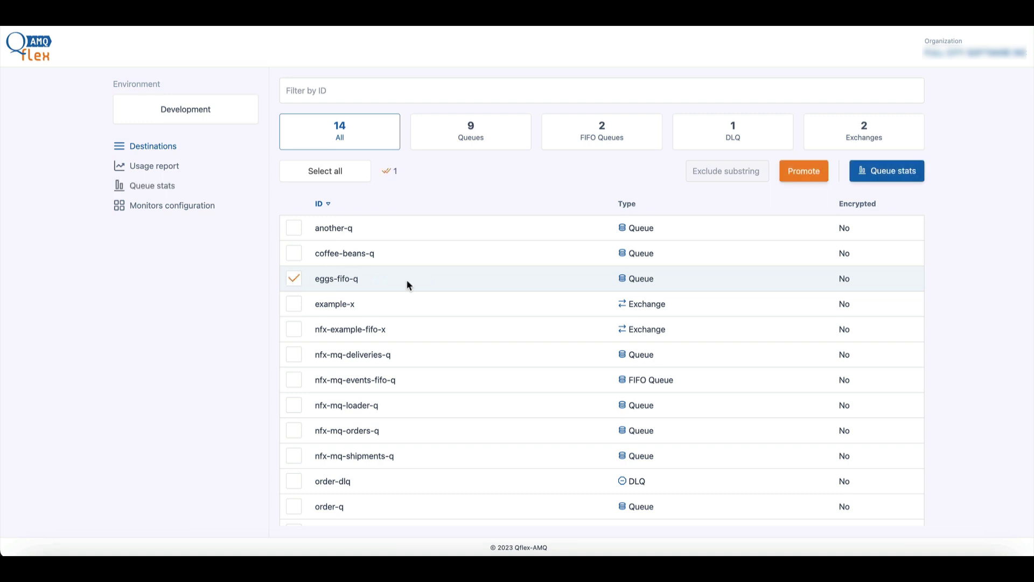
{"action": "left_click", "coordinate": [806, 173]}
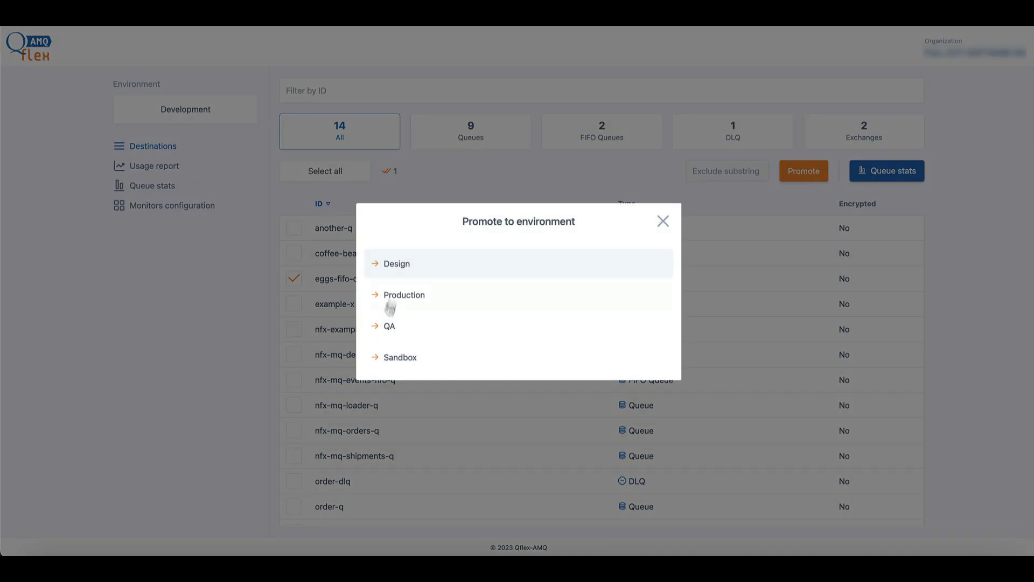
{"action": "left_click", "coordinate": [396, 264]}
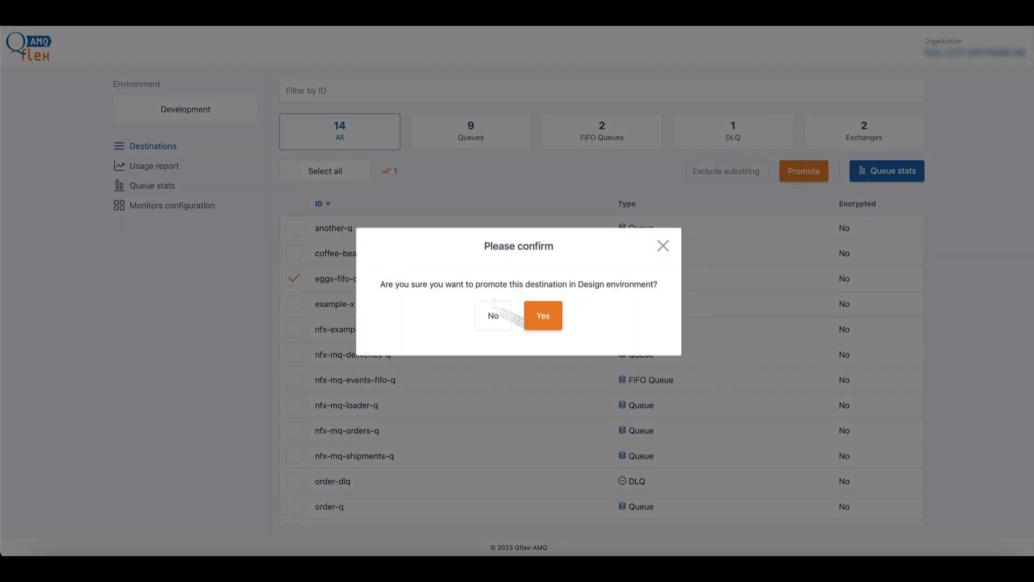
{"action": "left_click", "coordinate": [543, 316]}
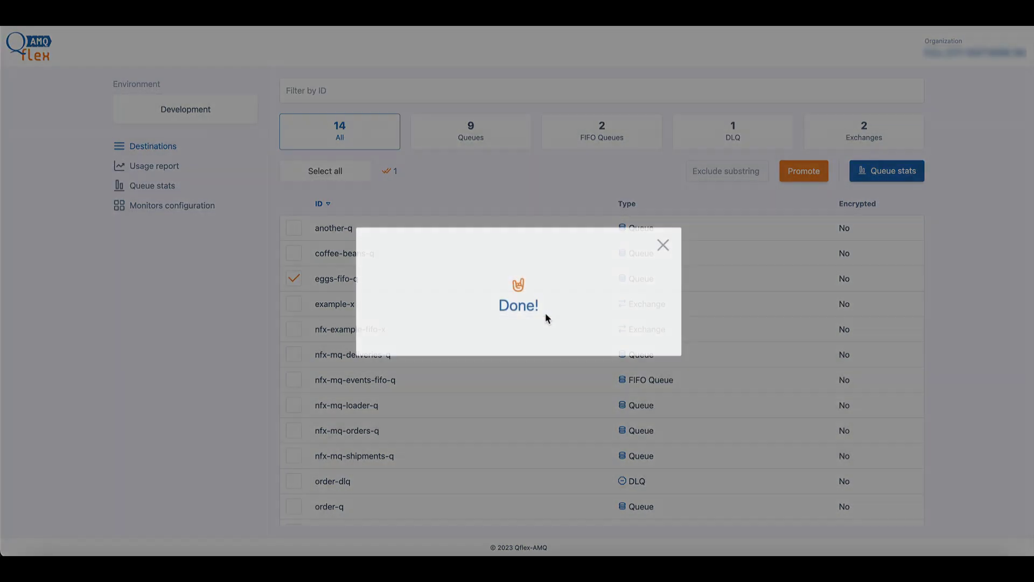
{"action": "left_click", "coordinate": [663, 246]}
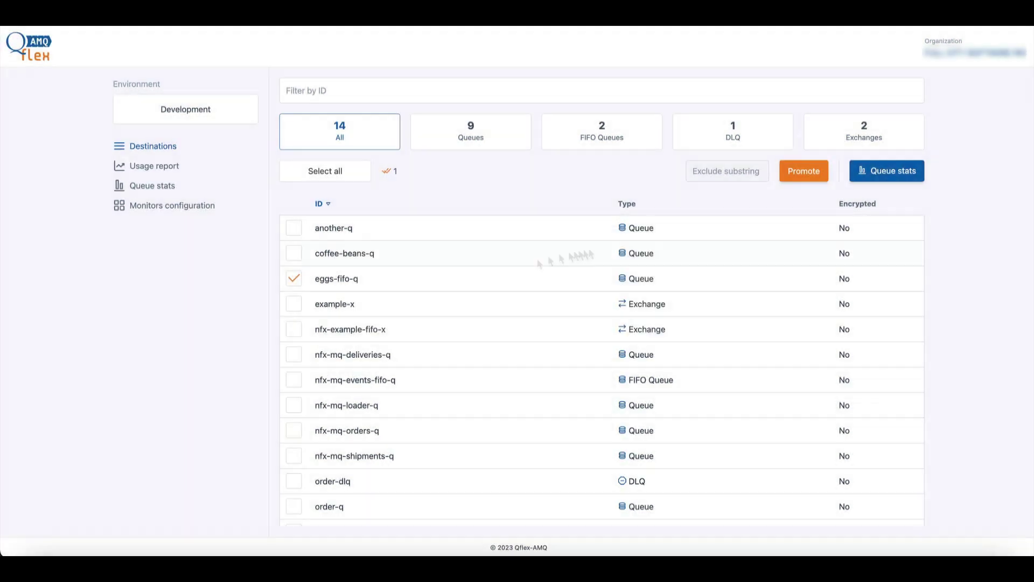
{"action": "left_click", "coordinate": [294, 280]}
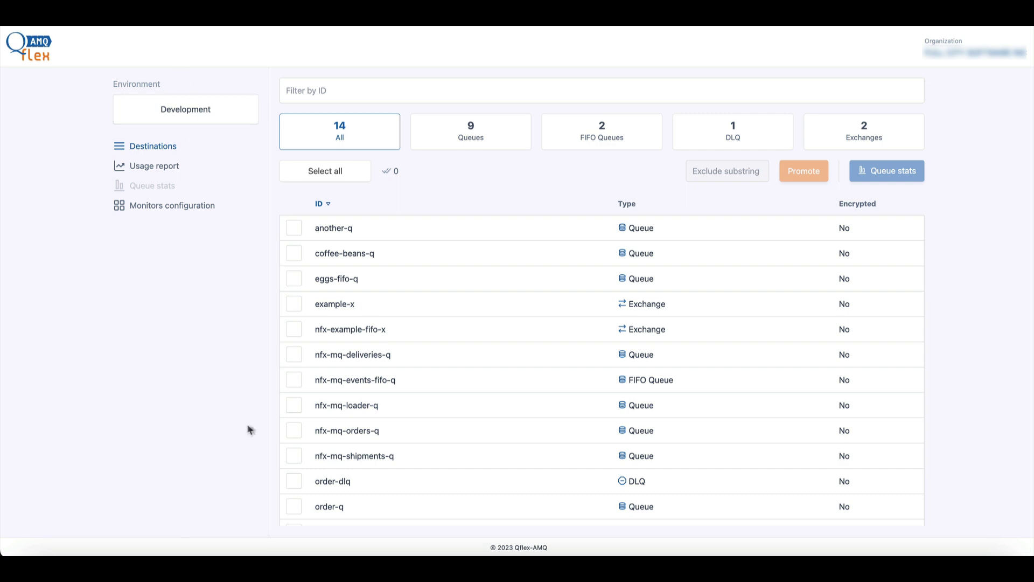
Select and deselect all destinations, and filter the destination list by the ID text "nfx".
{"action": "left_click", "coordinate": [327, 173]}
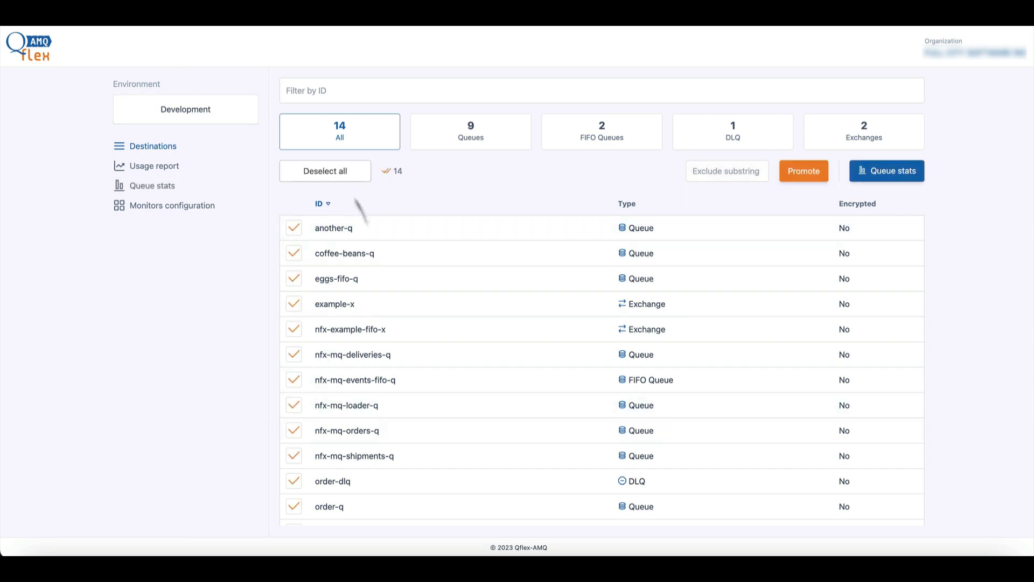
{"action": "left_click", "coordinate": [319, 175]}
{"action": "left_click", "coordinate": [367, 92]}
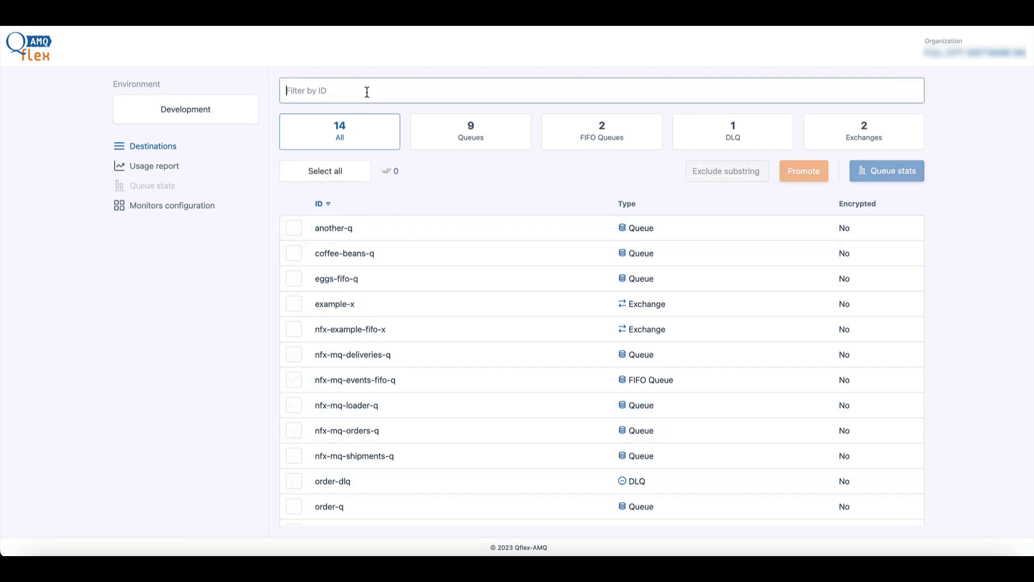
{"action": "type", "text": "nfx"}
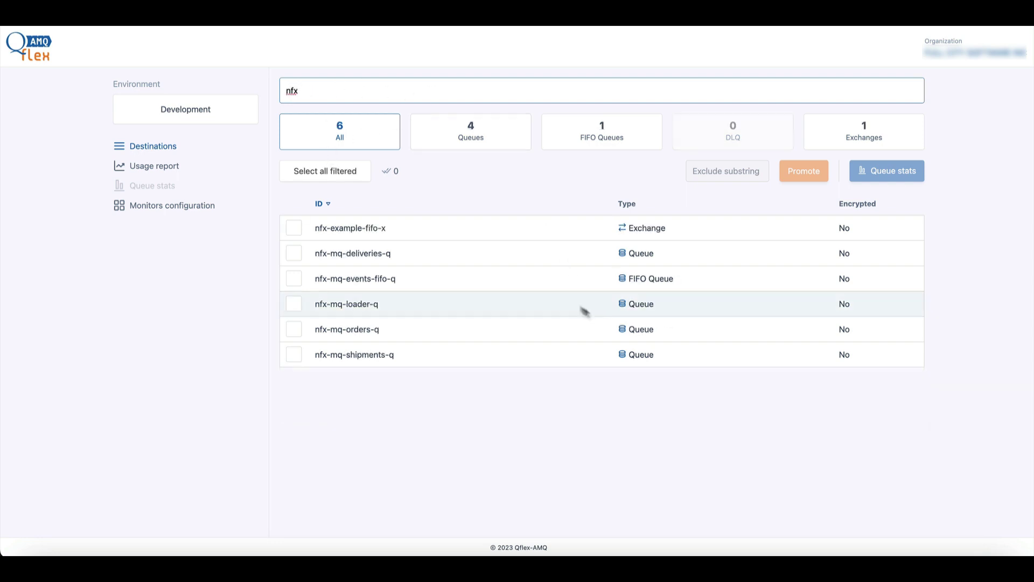
Show only the FIFO queues among the filtered destinations, return to all types, and clear the ID filter.
{"action": "left_click", "coordinate": [589, 150]}
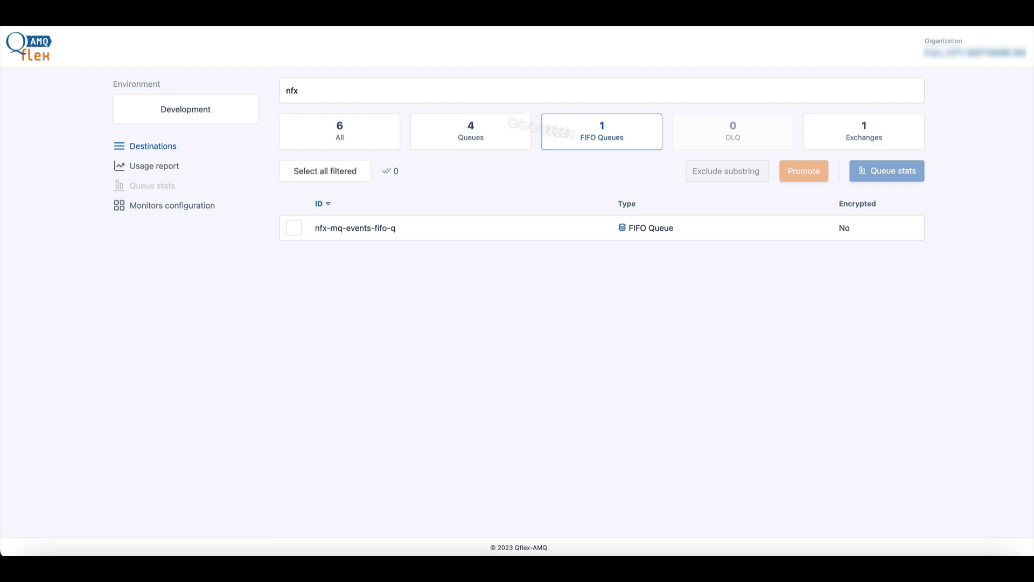
{"action": "left_click", "coordinate": [342, 130]}
{"action": "left_click", "coordinate": [335, 96]}
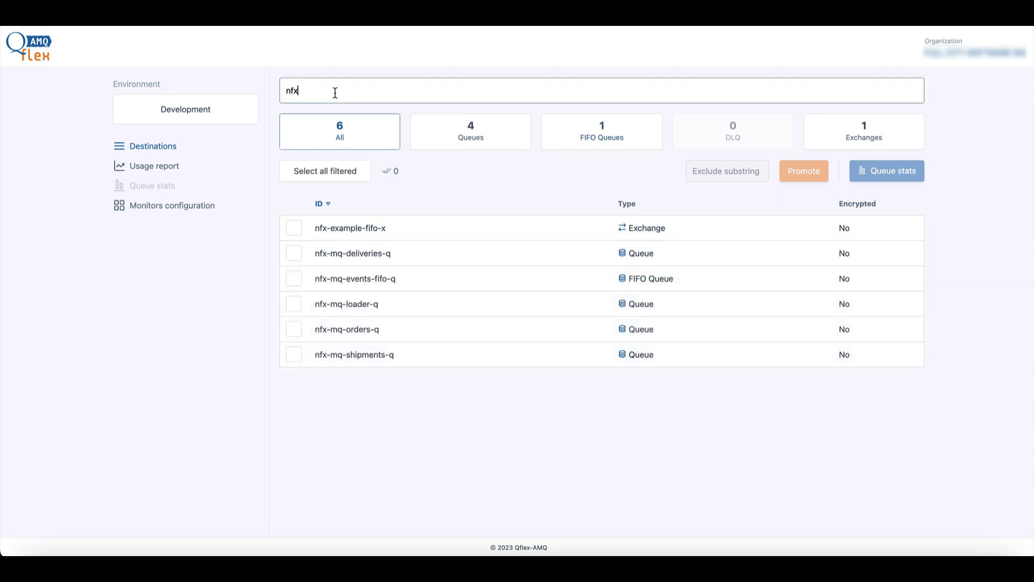
{"action": "key", "text": "BackSpace"}
{"action": "key", "text": "BackSpace"}
{"action": "key", "text": "BackSpace"}
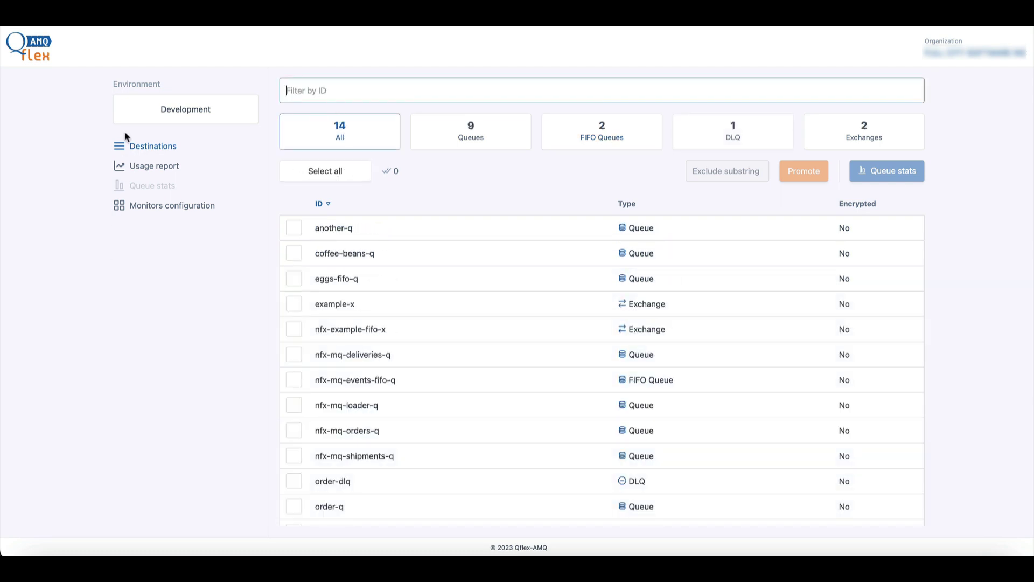
Switch to the Design environment to check its destinations and return to the Development environment.
{"action": "left_click", "coordinate": [173, 109]}
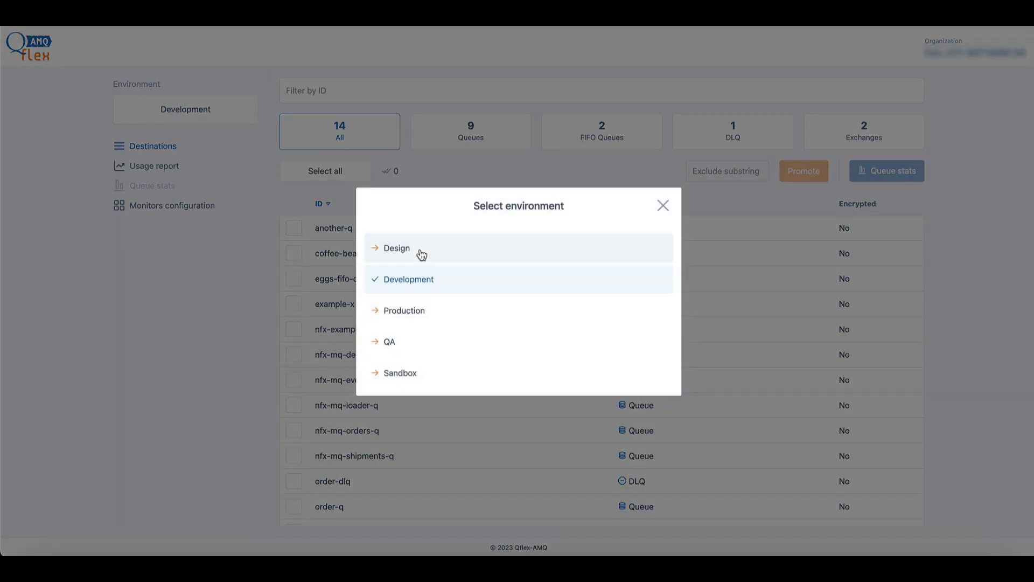
{"action": "left_click", "coordinate": [421, 252]}
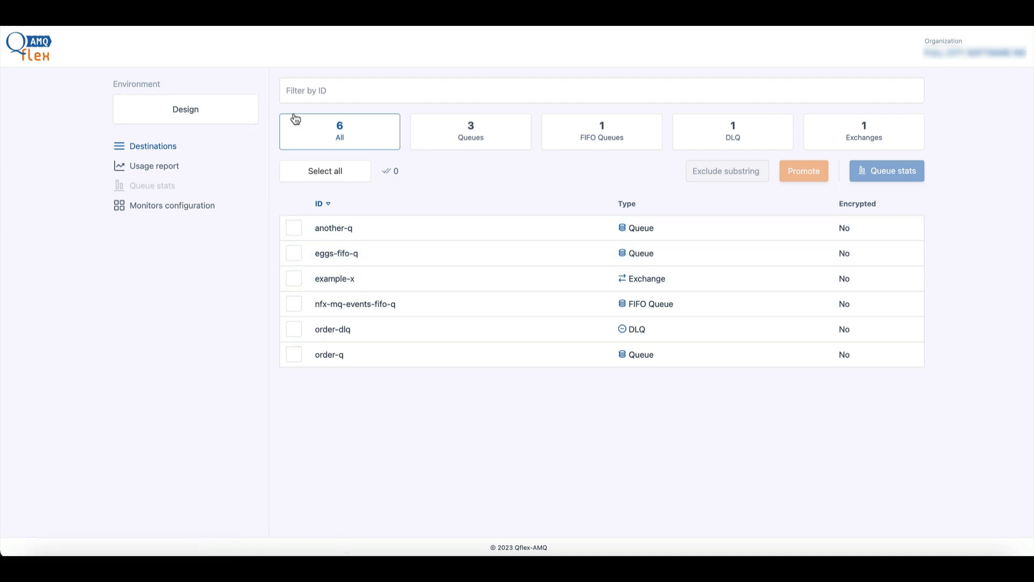
{"action": "left_click", "coordinate": [158, 118]}
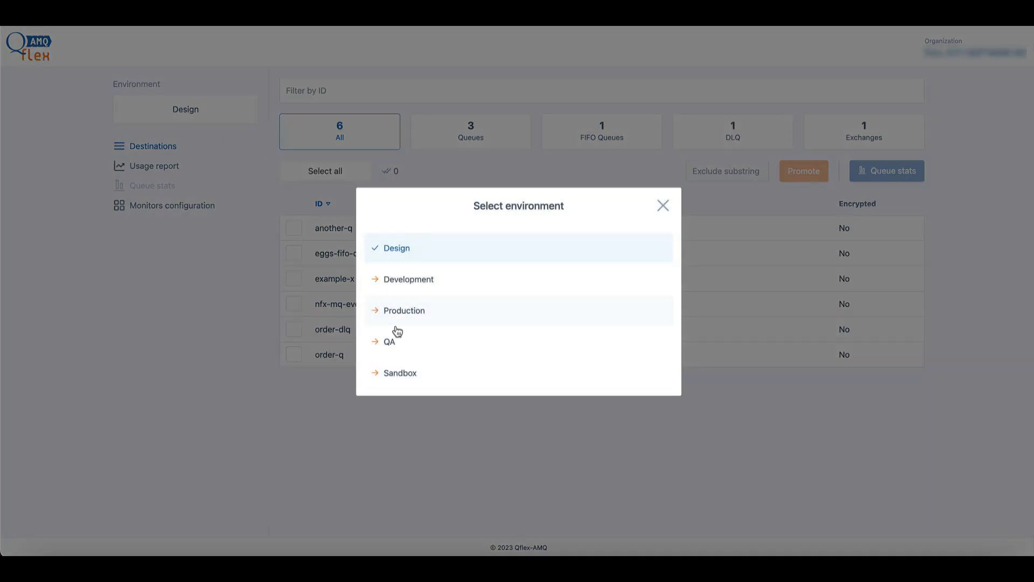
{"action": "left_click", "coordinate": [405, 287]}
Select the deliveries, events-fifo, loader, orders and shipments nfx-mq queues and open their queue stats.
{"action": "scroll", "coordinate": [548, 313], "scroll_direction": "down", "scroll_amount": 2}
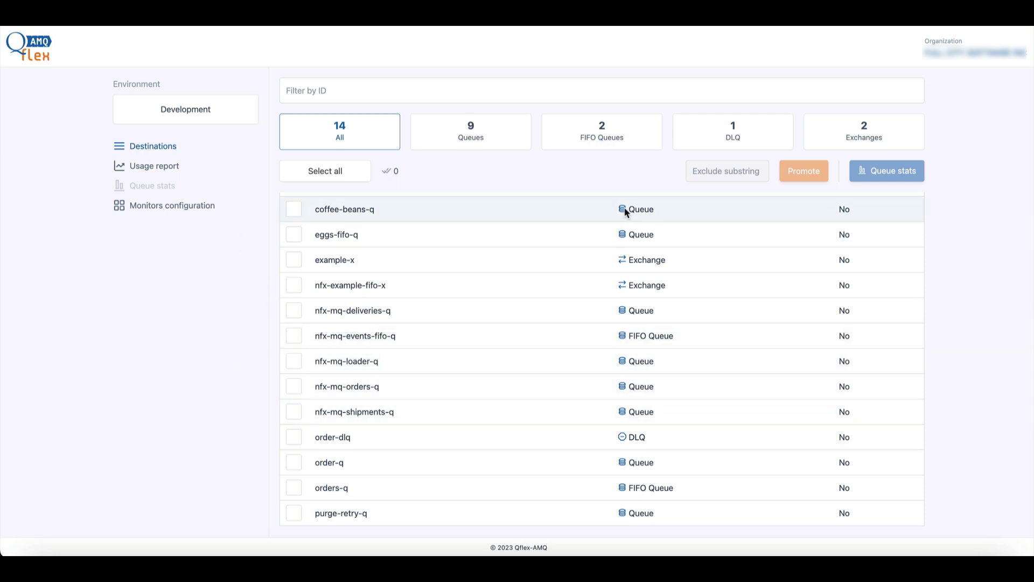
{"action": "left_click", "coordinate": [294, 335]}
{"action": "left_click", "coordinate": [294, 310]}
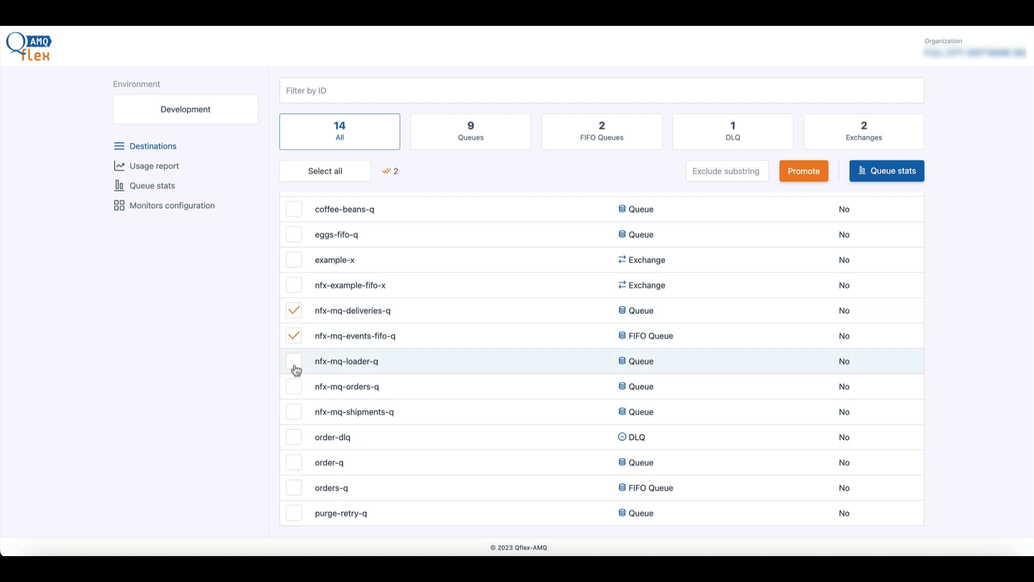
{"action": "left_click", "coordinate": [294, 386]}
{"action": "left_click", "coordinate": [295, 401]}
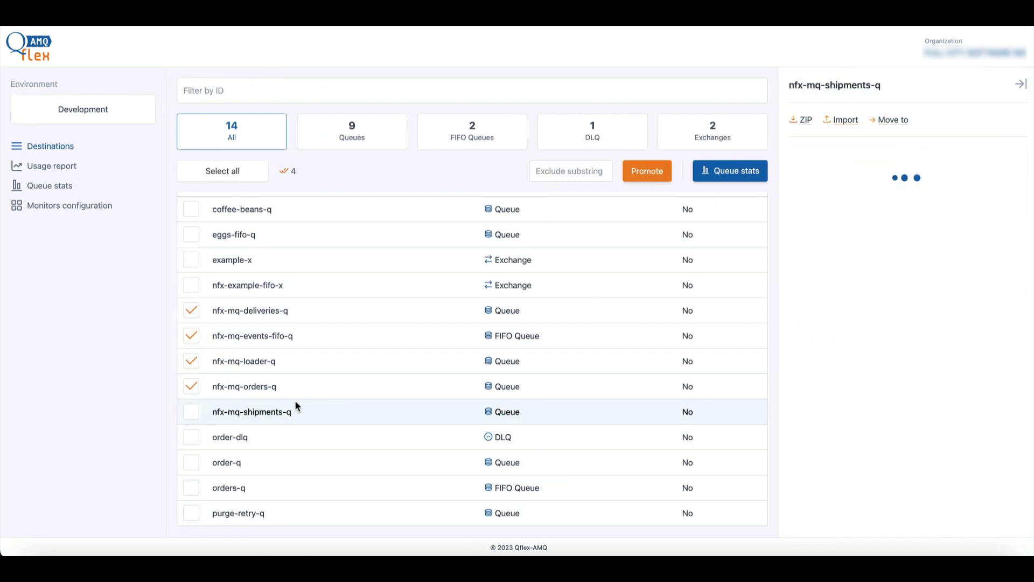
{"action": "left_click", "coordinate": [192, 412]}
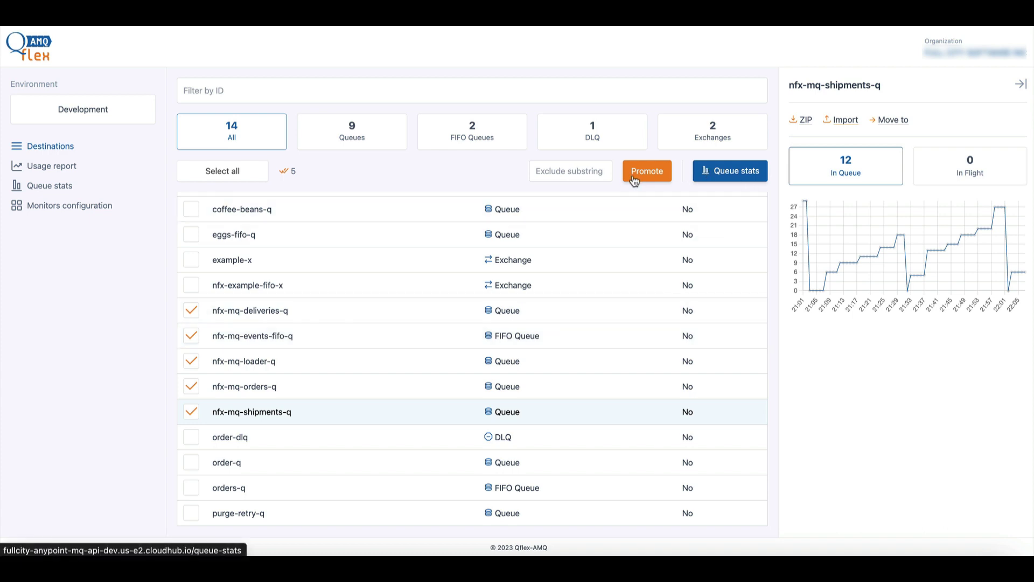
{"action": "left_click", "coordinate": [730, 172]}
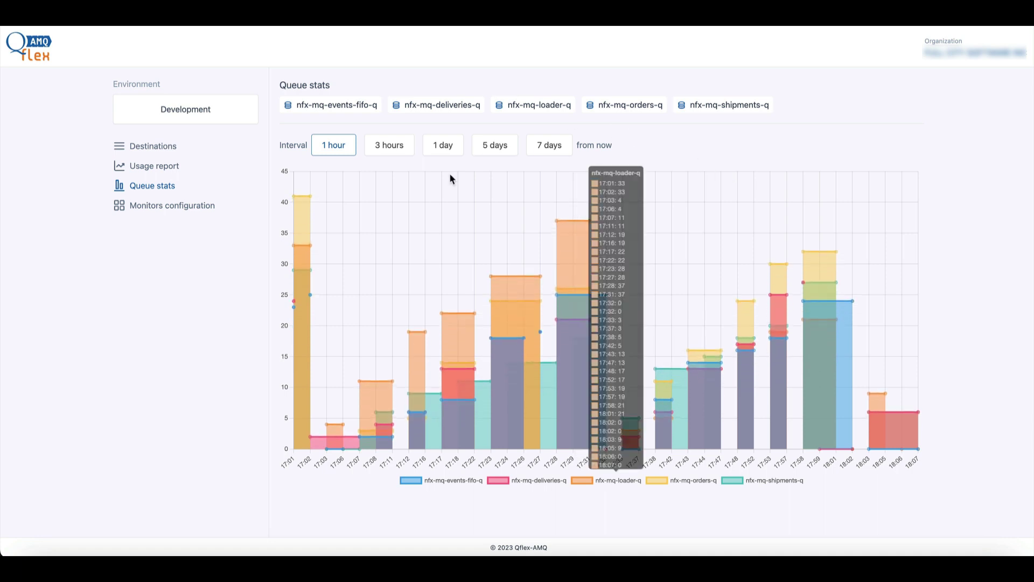
View the queue stats over 3 hours with only nfx-mq-shipments-q charted, and return to the 1 hour interval.
{"action": "left_click", "coordinate": [388, 150]}
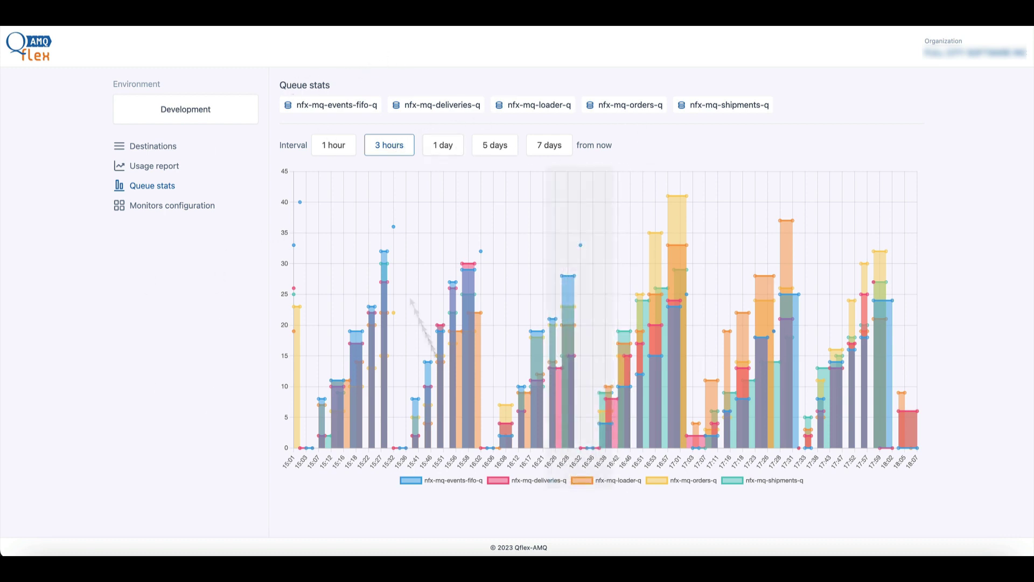
{"action": "left_click", "coordinate": [408, 481]}
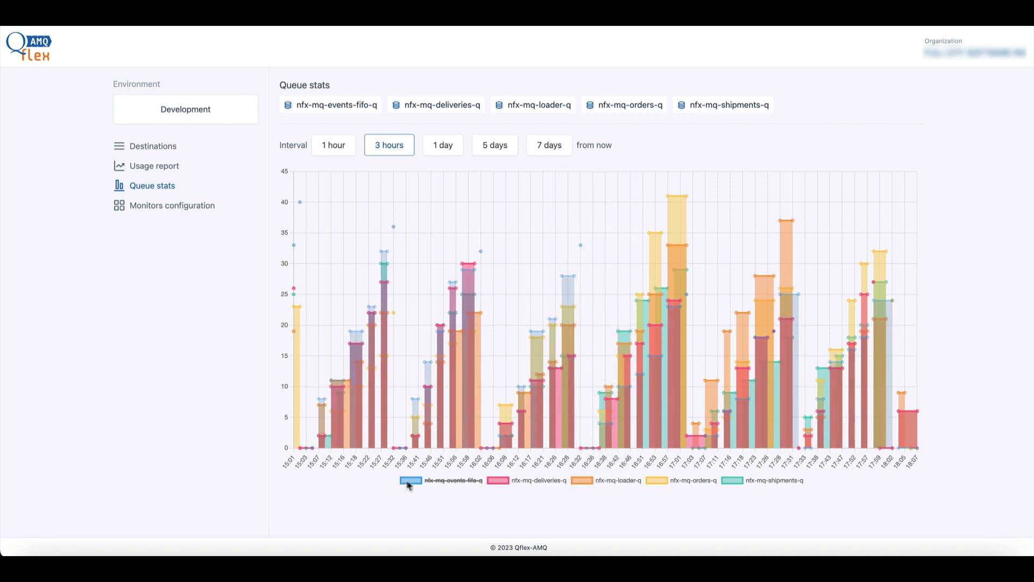
{"action": "left_click", "coordinate": [497, 481]}
{"action": "left_click", "coordinate": [585, 481]}
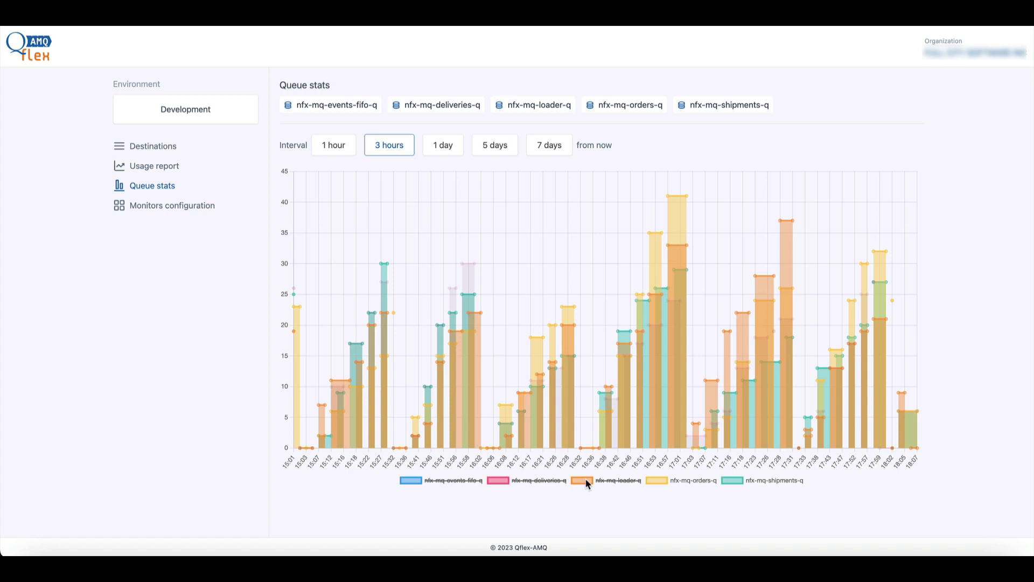
{"action": "left_click", "coordinate": [657, 481]}
{"action": "left_click", "coordinate": [735, 480]}
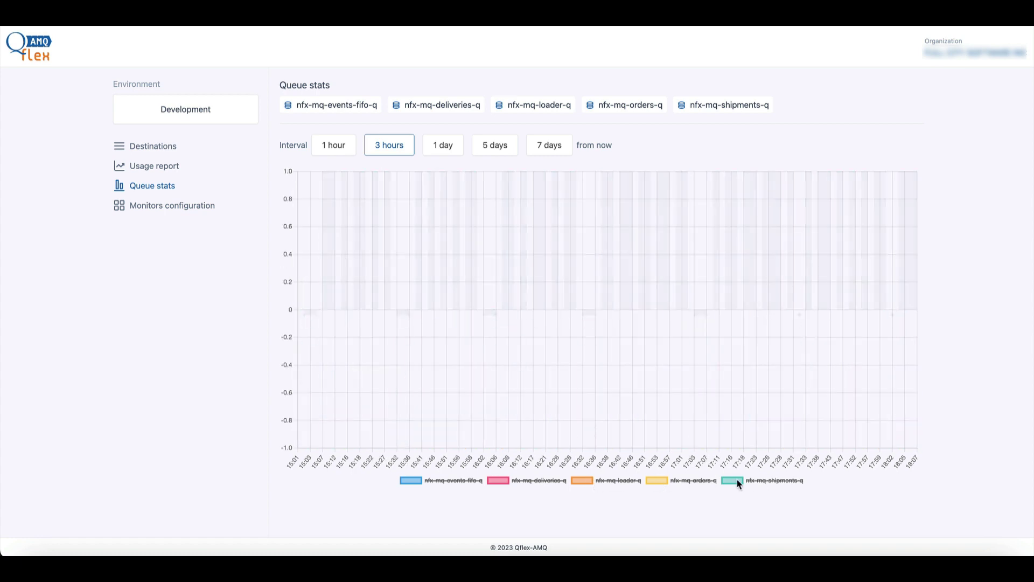
{"action": "left_click", "coordinate": [736, 479]}
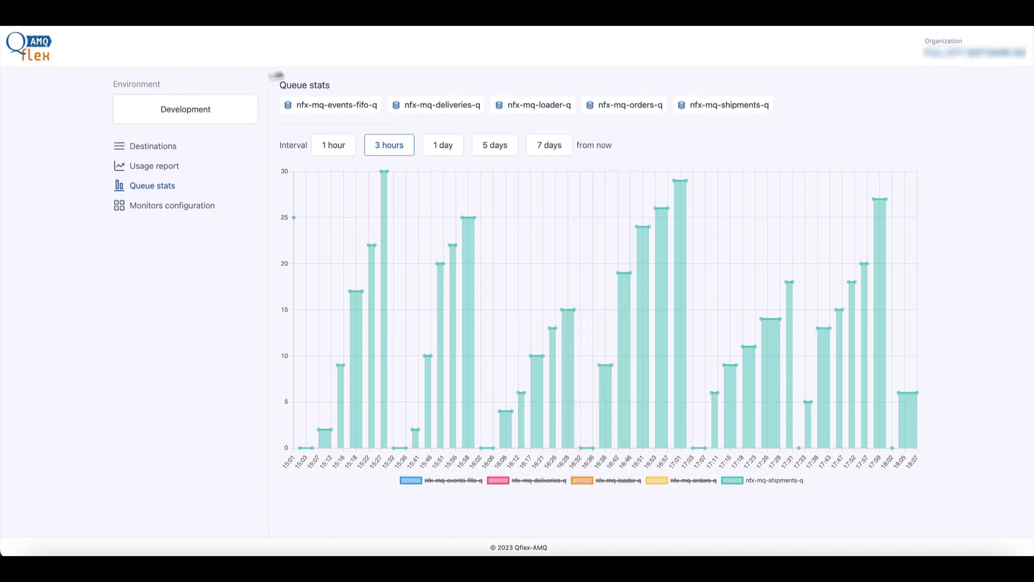
{"action": "left_click", "coordinate": [332, 147]}
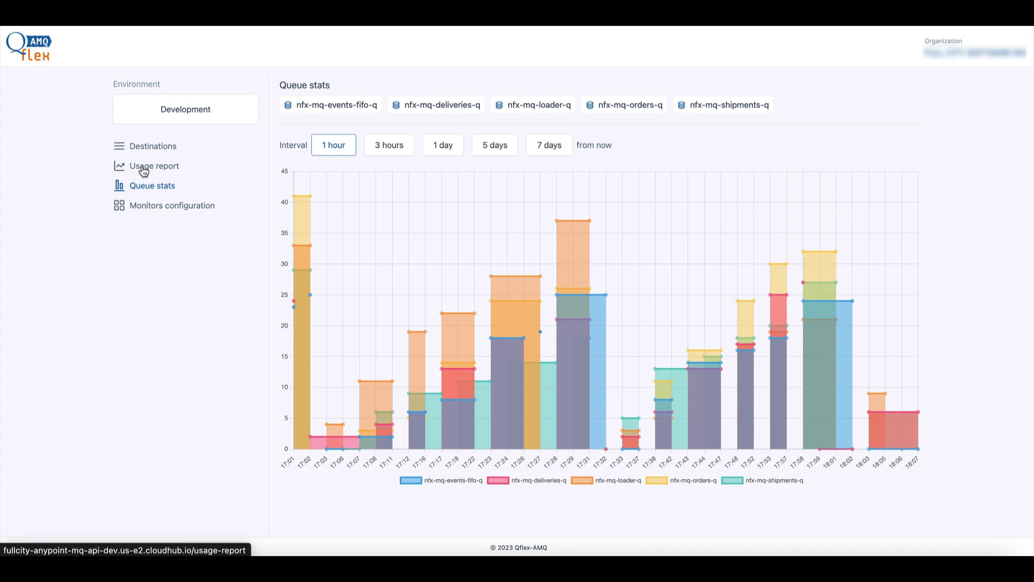
Open the Development usage report and examine its summary and chart for the 30-day interval.
{"action": "left_click", "coordinate": [144, 170]}
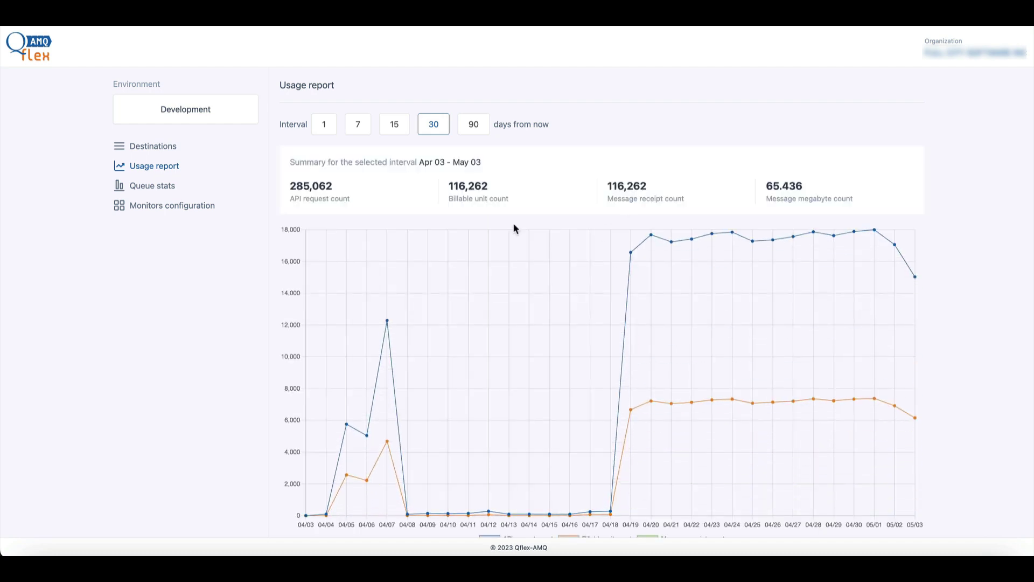
{"action": "scroll", "coordinate": [510, 194], "scroll_direction": "down", "scroll_amount": 1}
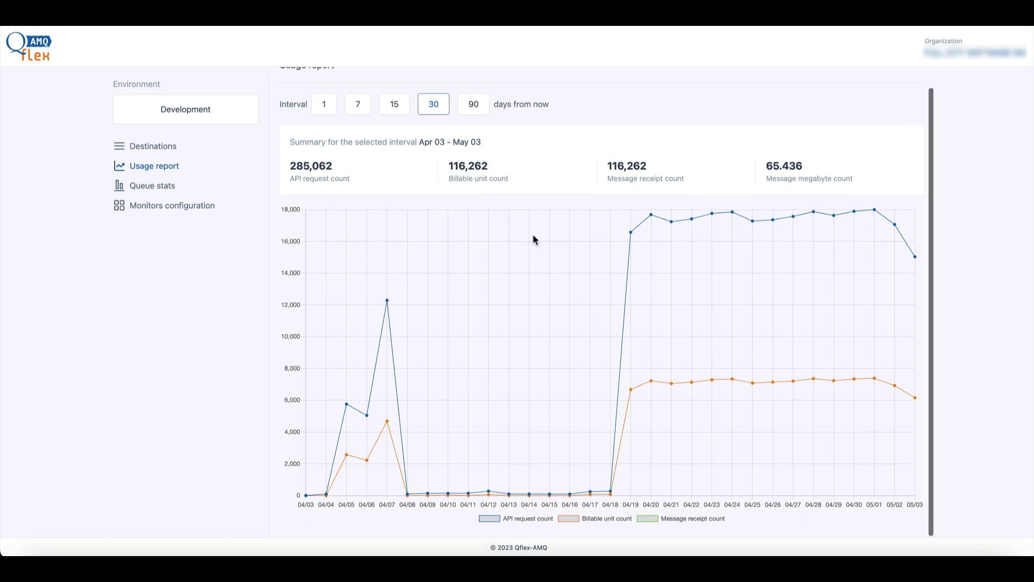
{"action": "scroll", "coordinate": [532, 233], "scroll_direction": "up", "scroll_amount": 1}
{"action": "scroll", "coordinate": [532, 233], "scroll_direction": "down", "scroll_amount": 1}
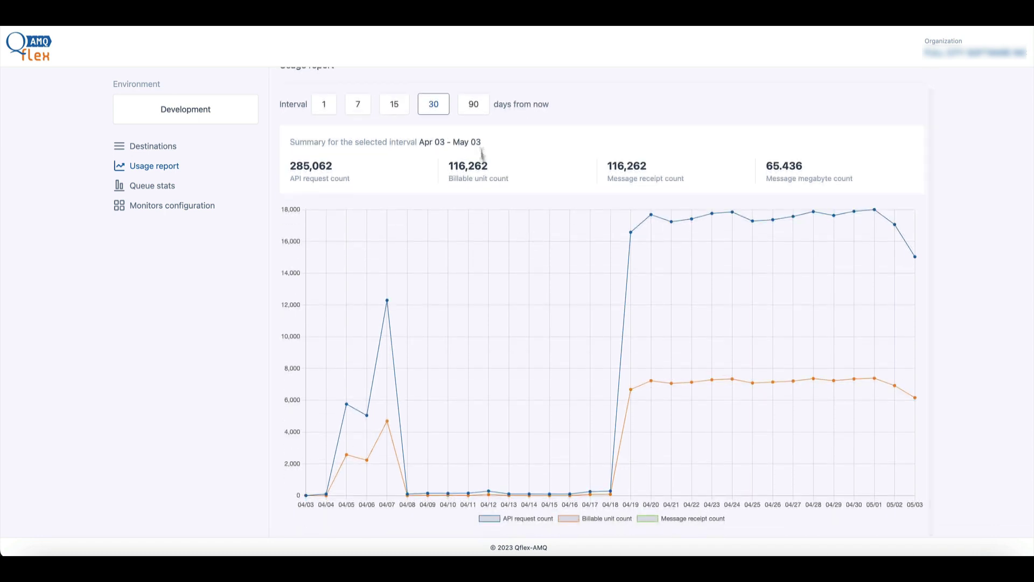
Set the usage report interval to 1 day, hide the Billable unit count series, and toggle the API request count series off and on.
{"action": "left_click", "coordinate": [323, 105]}
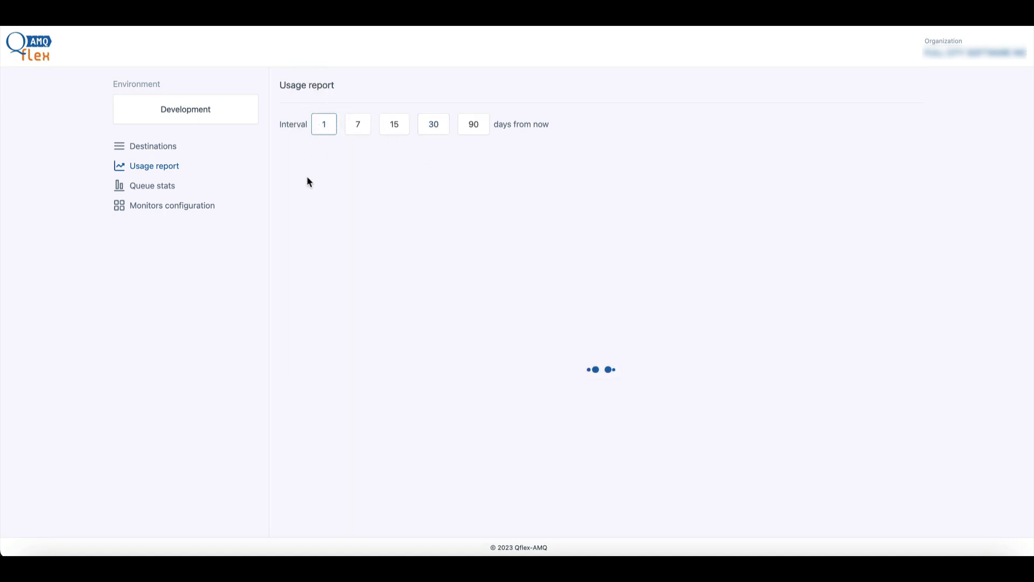
{"action": "scroll", "coordinate": [386, 233], "scroll_direction": "down", "scroll_amount": 1}
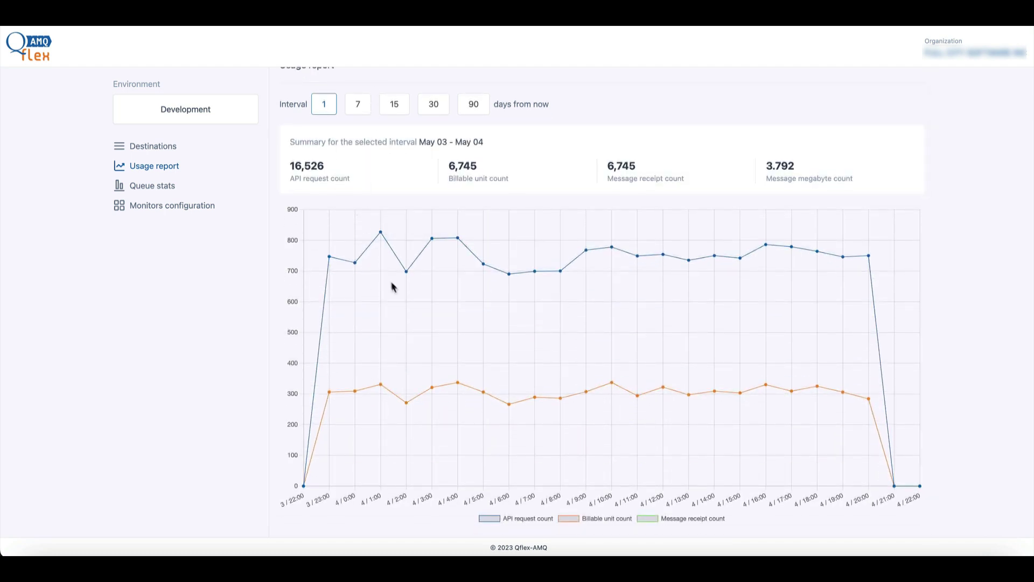
{"action": "scroll", "coordinate": [396, 286], "scroll_direction": "up", "scroll_amount": 1}
{"action": "scroll", "coordinate": [456, 498], "scroll_direction": "down", "scroll_amount": 1}
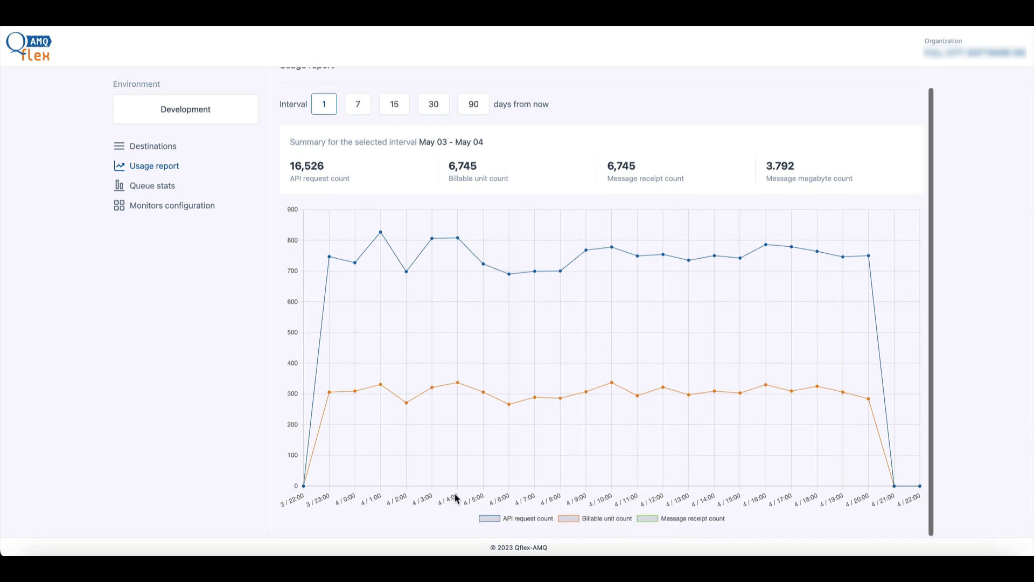
{"action": "left_click", "coordinate": [567, 519]}
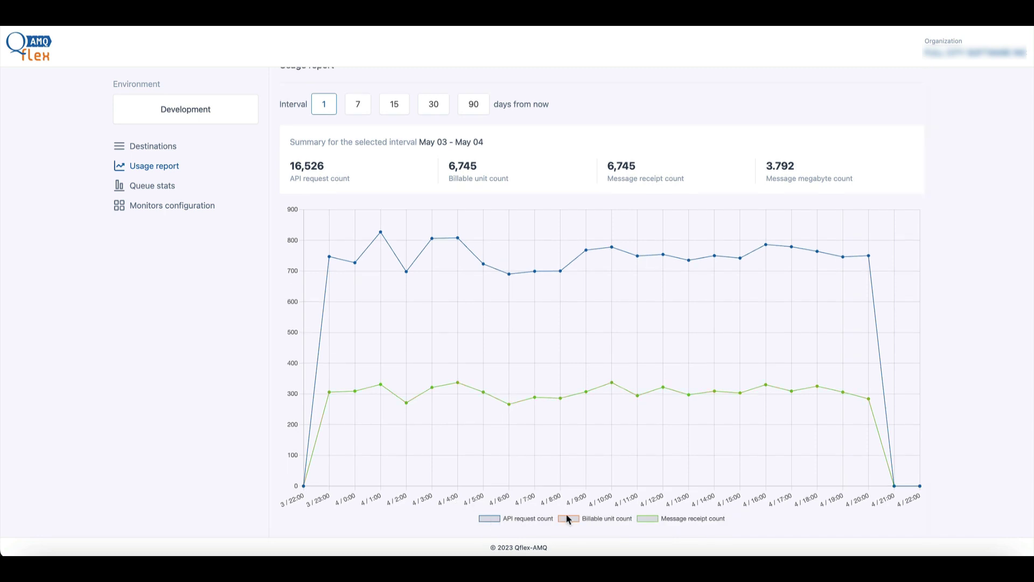
{"action": "left_click", "coordinate": [486, 518]}
{"action": "left_click", "coordinate": [486, 519]}
Open the monitors configuration, view the environments it can be promoted to, and close the list without promoting.
{"action": "left_click", "coordinate": [166, 211]}
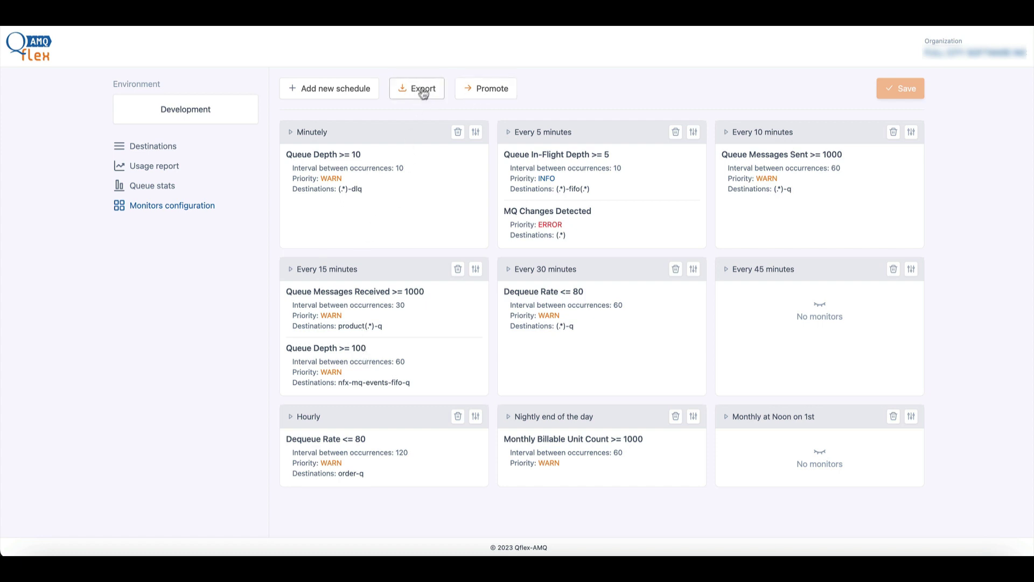
{"action": "left_click", "coordinate": [486, 89]}
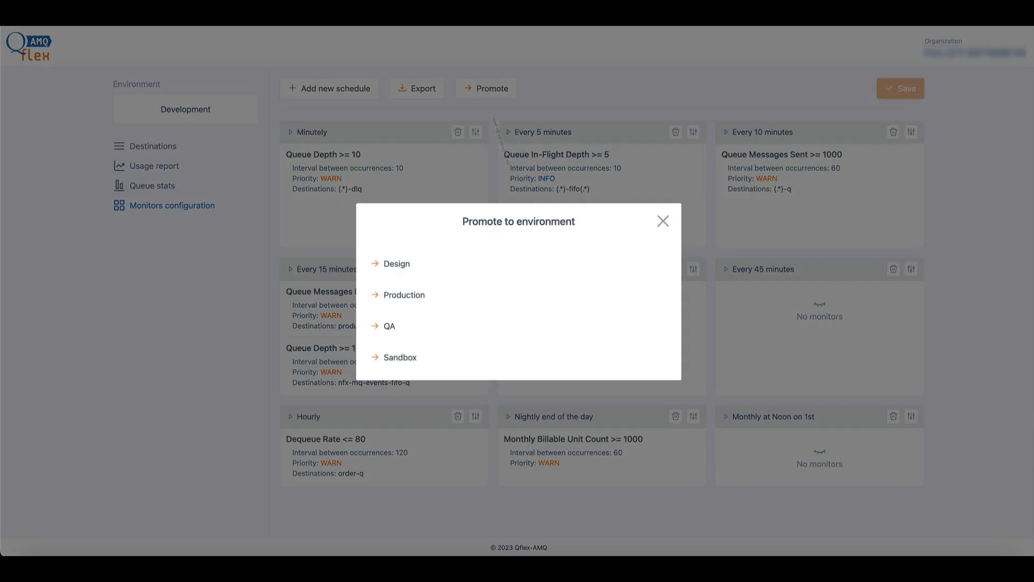
{"action": "left_click", "coordinate": [663, 222]}
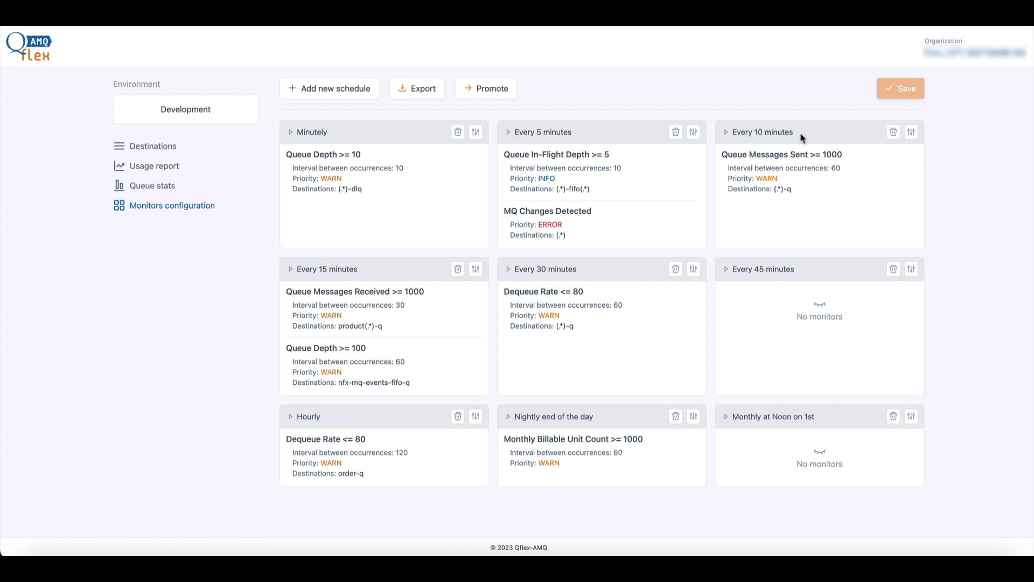
Open the Queue Messages Sent monitor in the Every 10 minutes schedule for editing and view its selectable destinations without choosing any.
{"action": "left_click", "coordinate": [912, 133]}
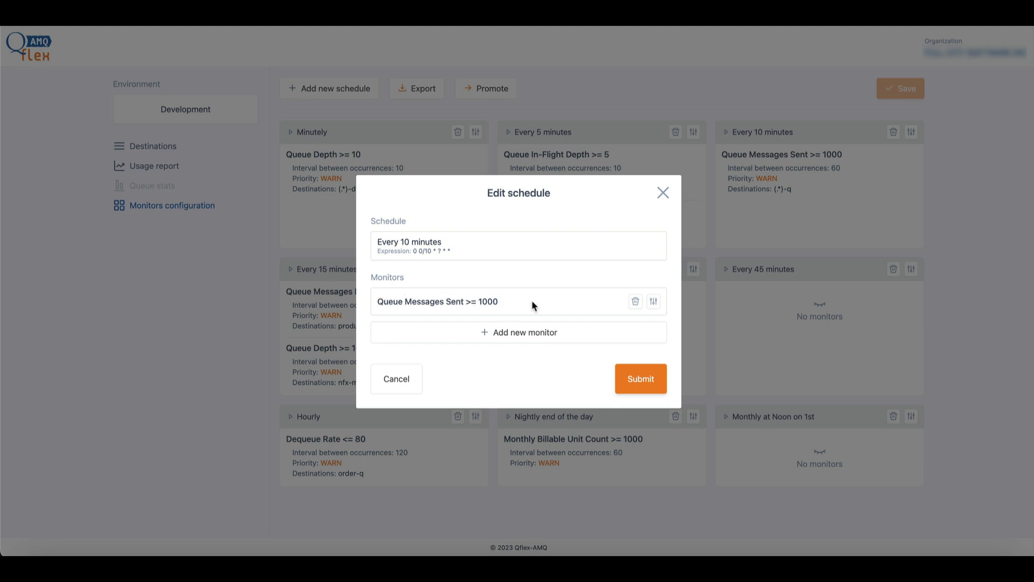
{"action": "left_click", "coordinate": [654, 304]}
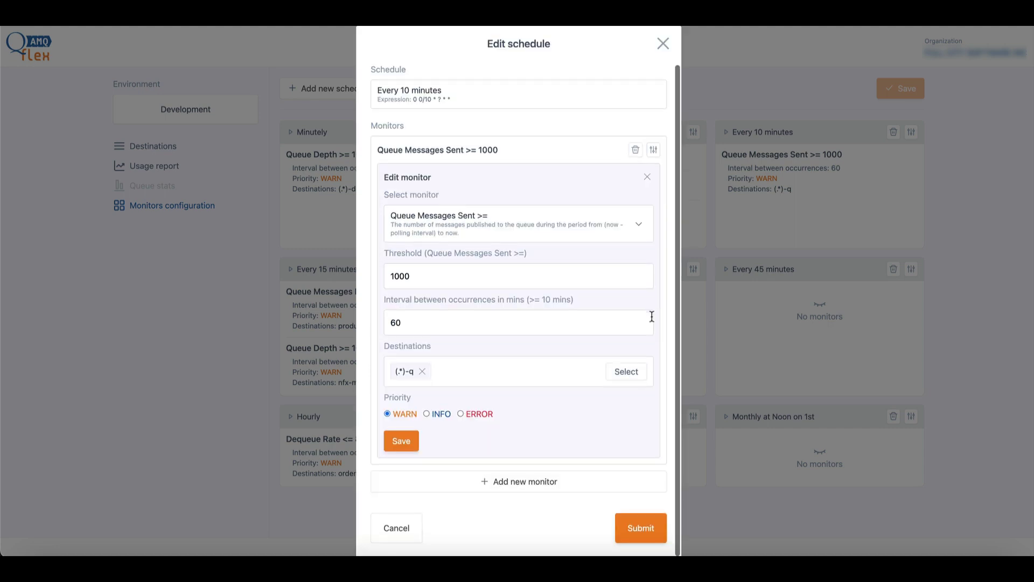
{"action": "scroll", "coordinate": [651, 317], "scroll_direction": "up", "scroll_amount": 1}
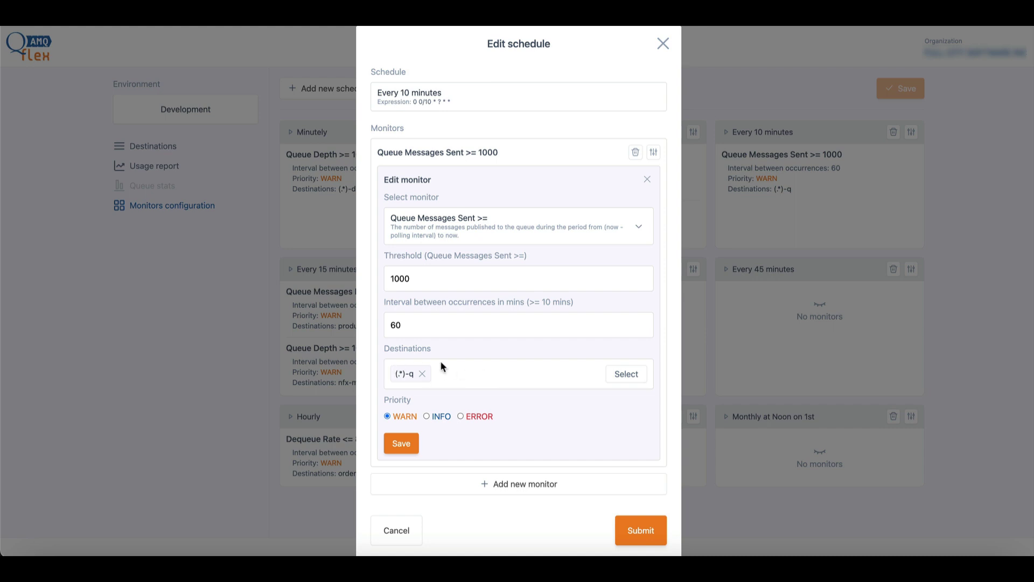
{"action": "left_click", "coordinate": [626, 374]}
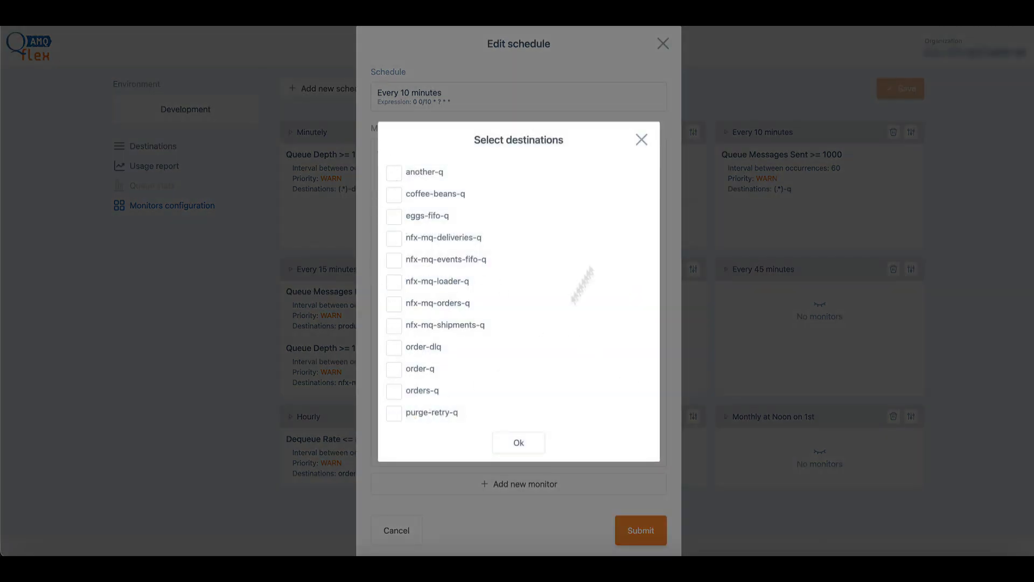
{"action": "left_click", "coordinate": [642, 141]}
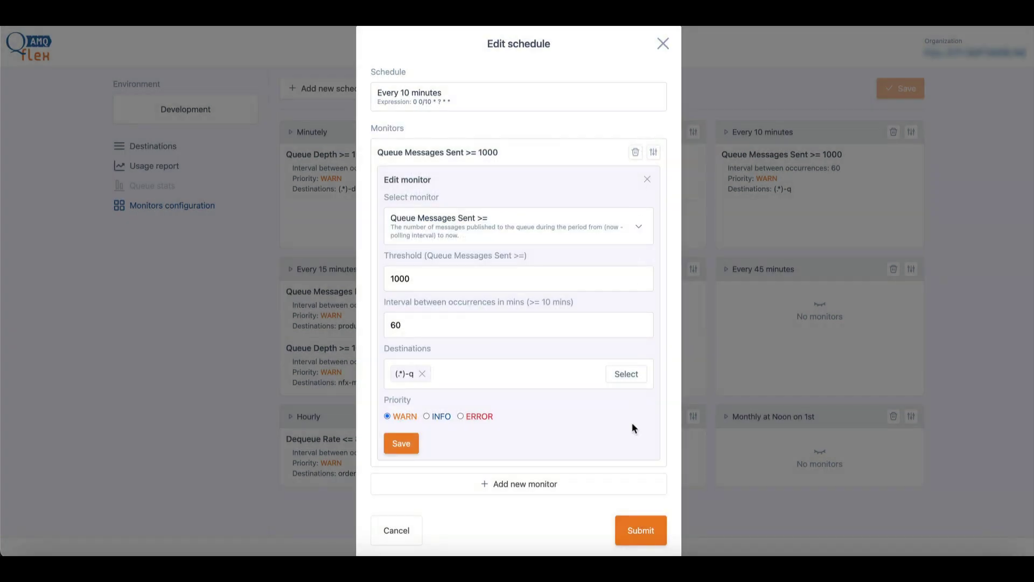
Start a new monitor in the Every 10 minutes schedule, review the available monitor types, and cancel the schedule edit.
{"action": "left_click", "coordinate": [525, 485]}
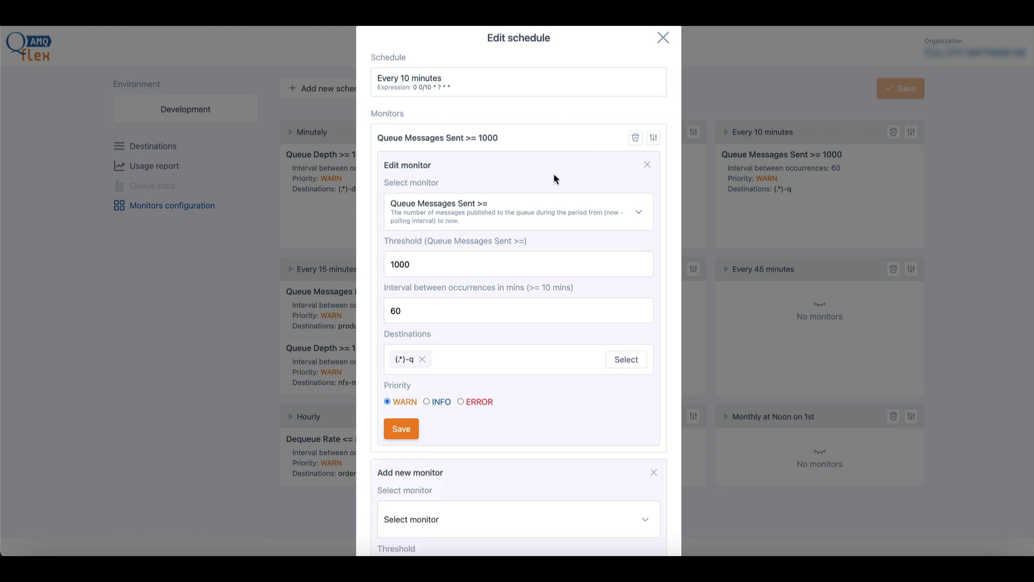
{"action": "scroll", "coordinate": [554, 175], "scroll_direction": "up", "scroll_amount": 1}
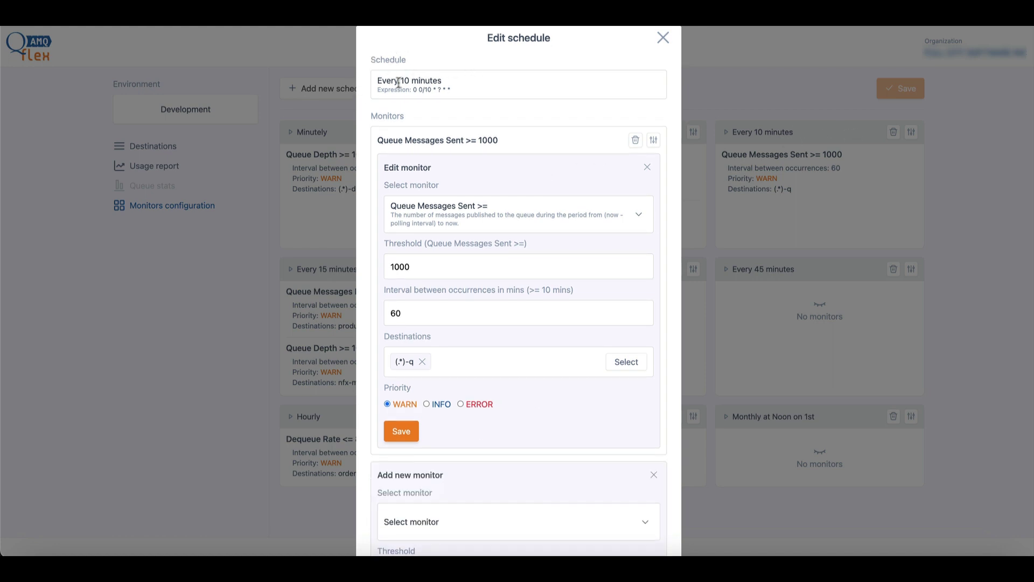
{"action": "scroll", "coordinate": [519, 256], "scroll_direction": "down", "scroll_amount": 2}
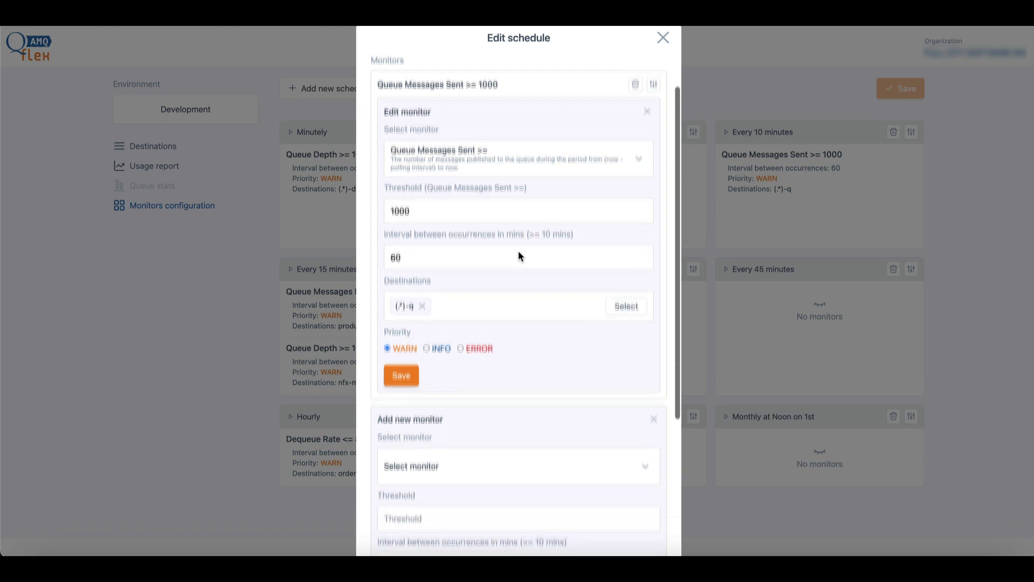
{"action": "scroll", "coordinate": [520, 256], "scroll_direction": "down", "scroll_amount": 5}
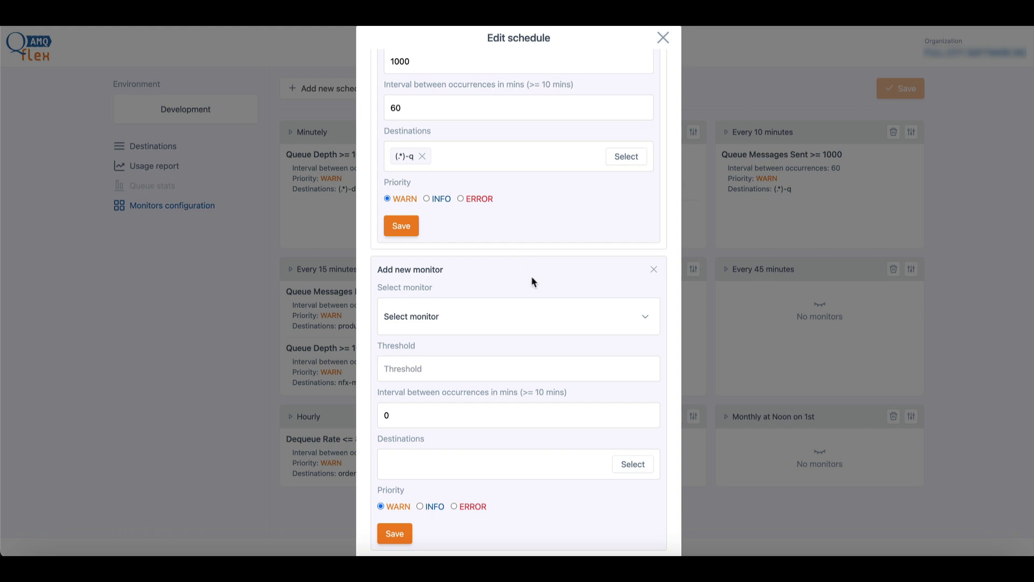
{"action": "scroll", "coordinate": [522, 269], "scroll_direction": "down", "scroll_amount": 2}
{"action": "left_click", "coordinate": [524, 268]}
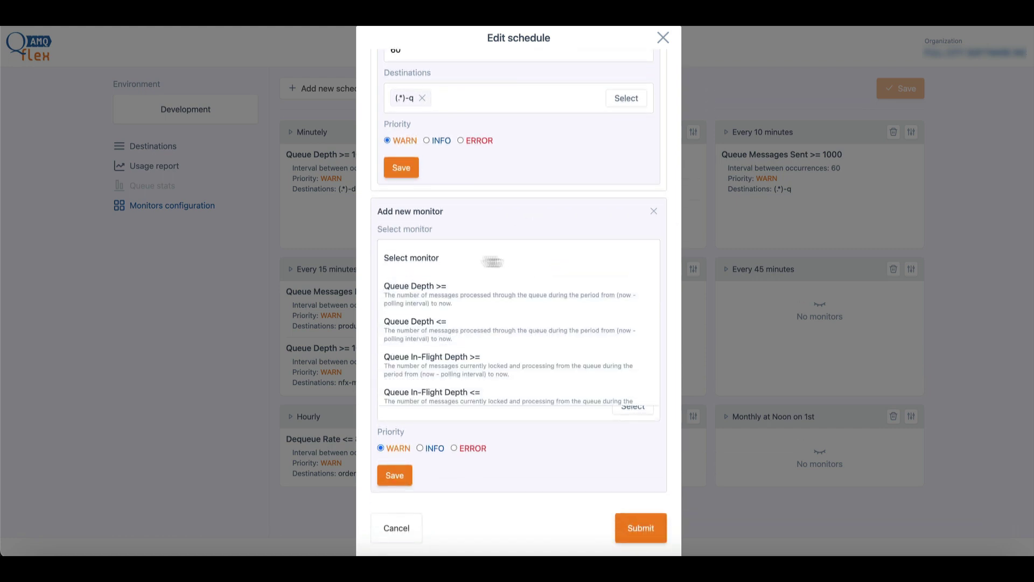
{"action": "scroll", "coordinate": [469, 332], "scroll_direction": "down", "scroll_amount": 5}
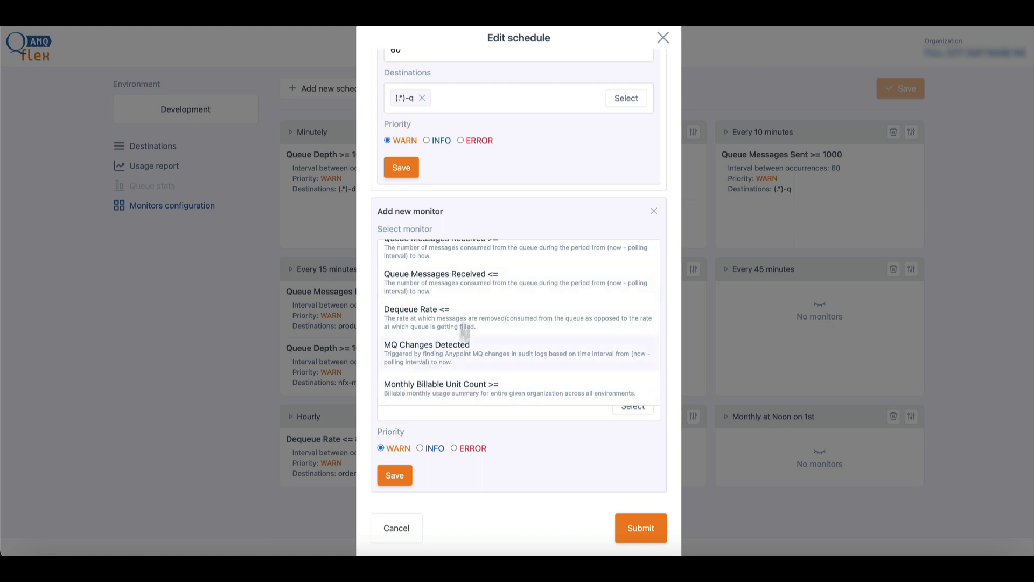
{"action": "scroll", "coordinate": [461, 307], "scroll_direction": "up", "scroll_amount": 1}
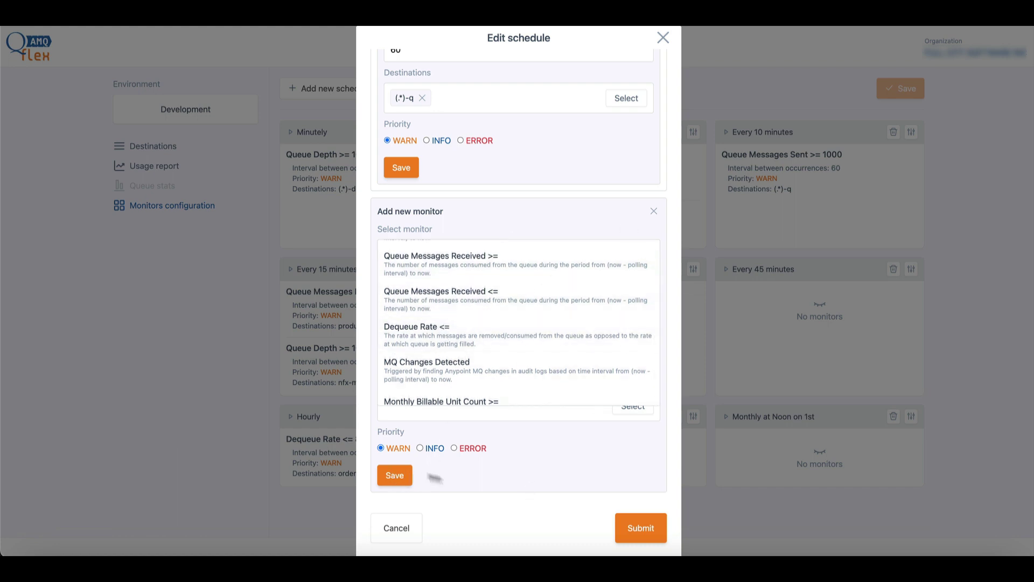
{"action": "left_click", "coordinate": [463, 522]}
{"action": "left_click", "coordinate": [398, 529]}
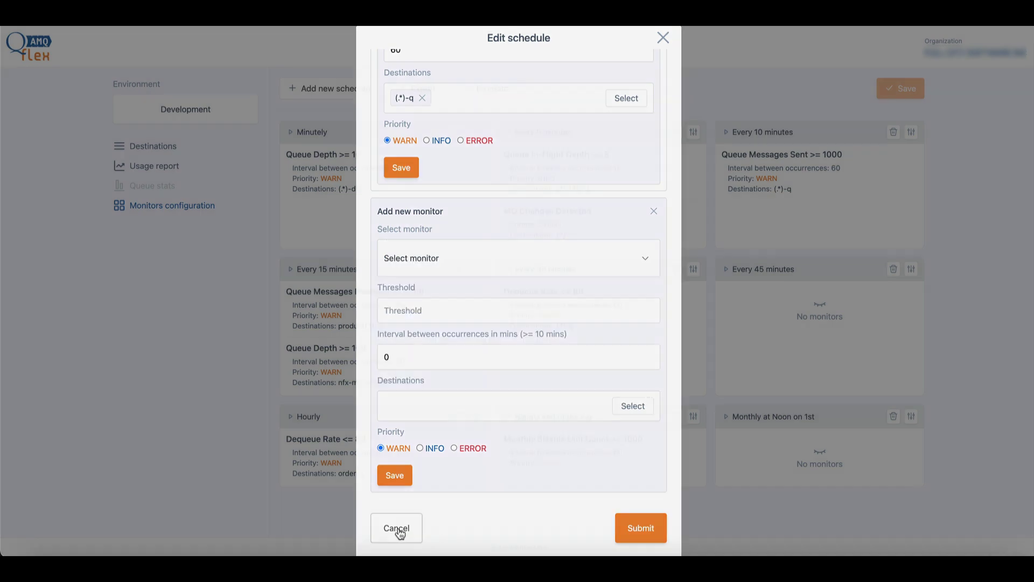